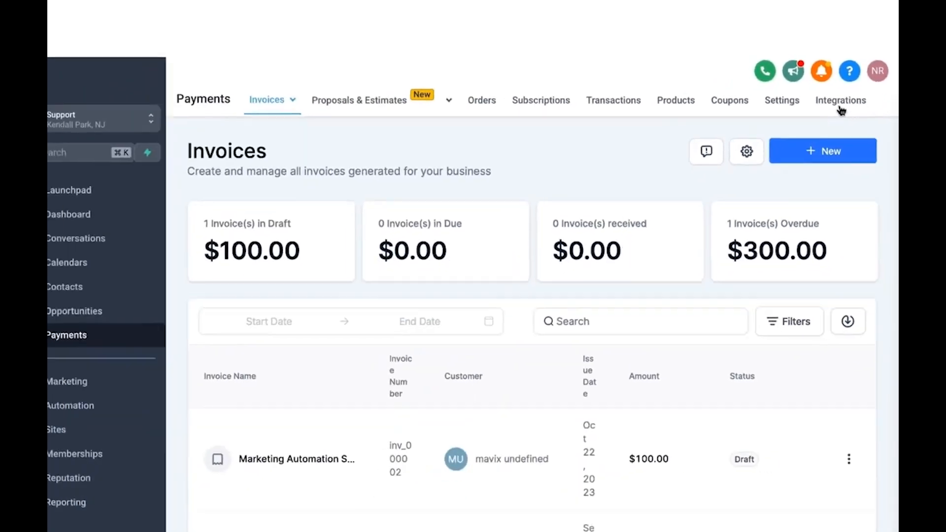
Open the payment integrations and review the available providers, including NMI, Authorize.net, Stripe and PayPal
left_click(841, 103)
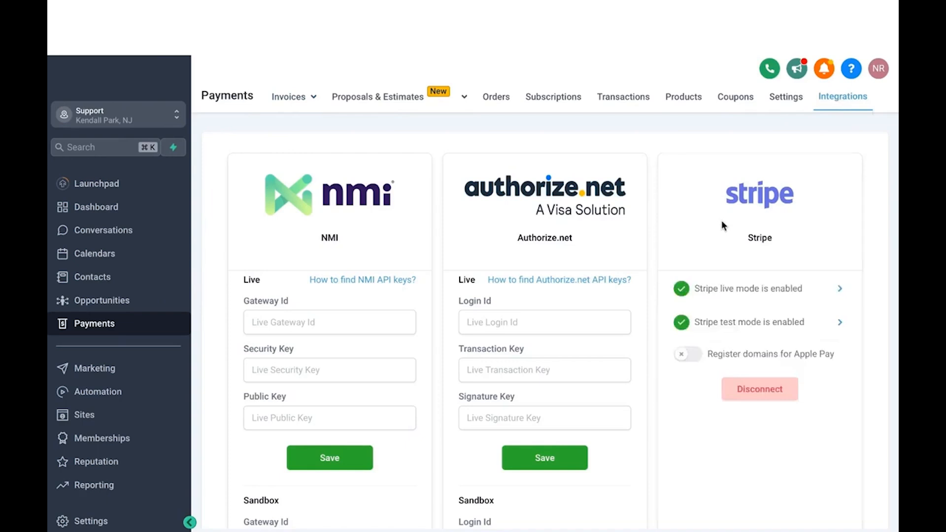
scroll(684, 234, "down", 5)
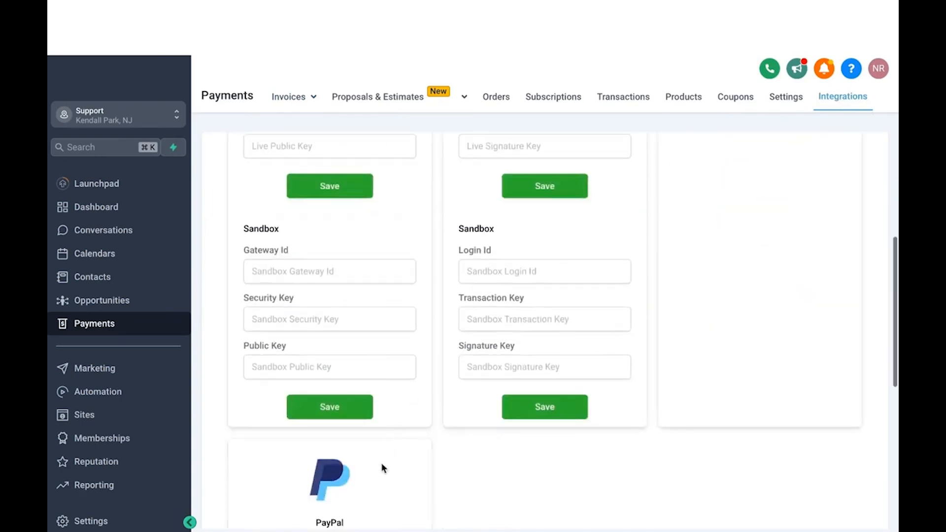
scroll(680, 194, "up", 5)
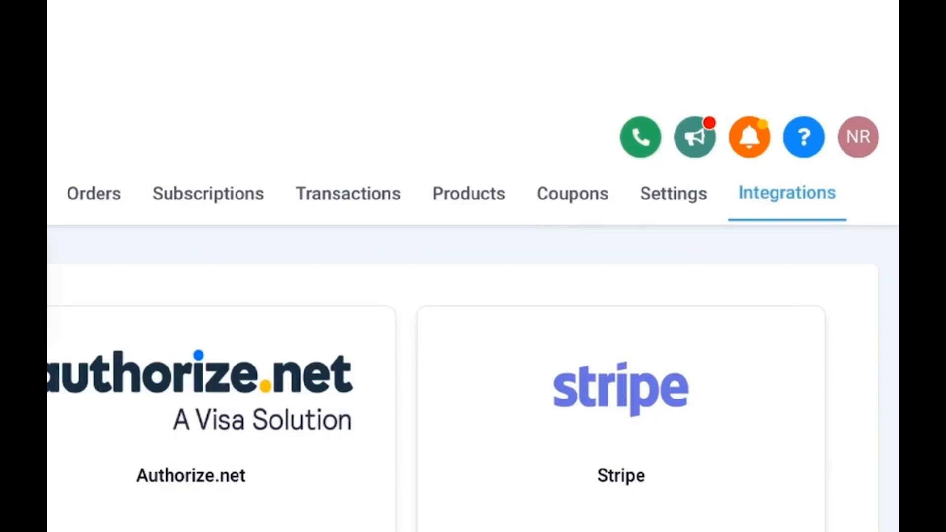
Enable automatic sales receipts in the payment settings and choose the Pulse Marketing email template
left_click(673, 197)
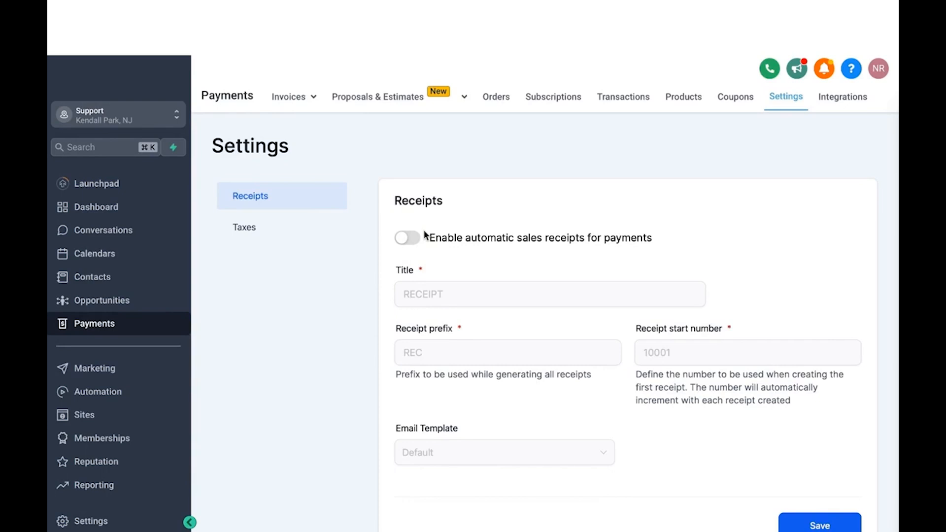
left_click(409, 239)
scroll(441, 317, "down", 1)
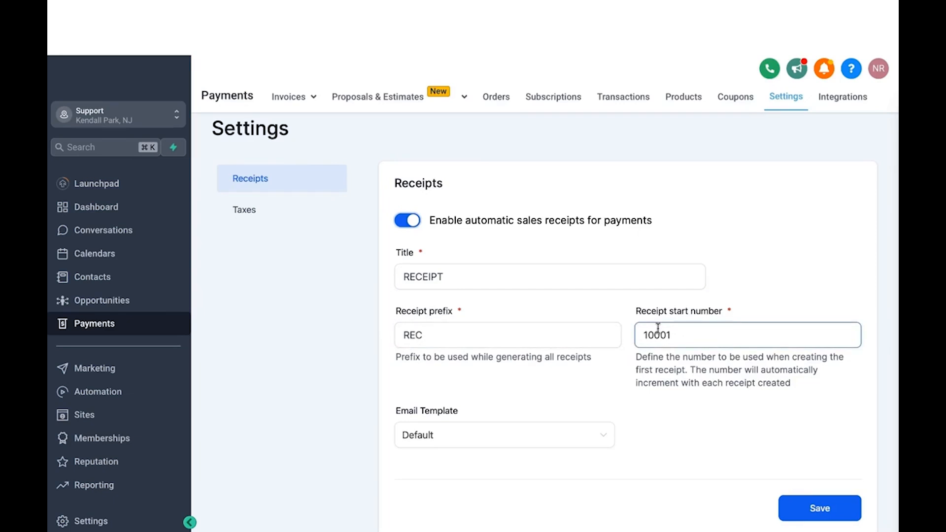
scroll(566, 323, "down", 1)
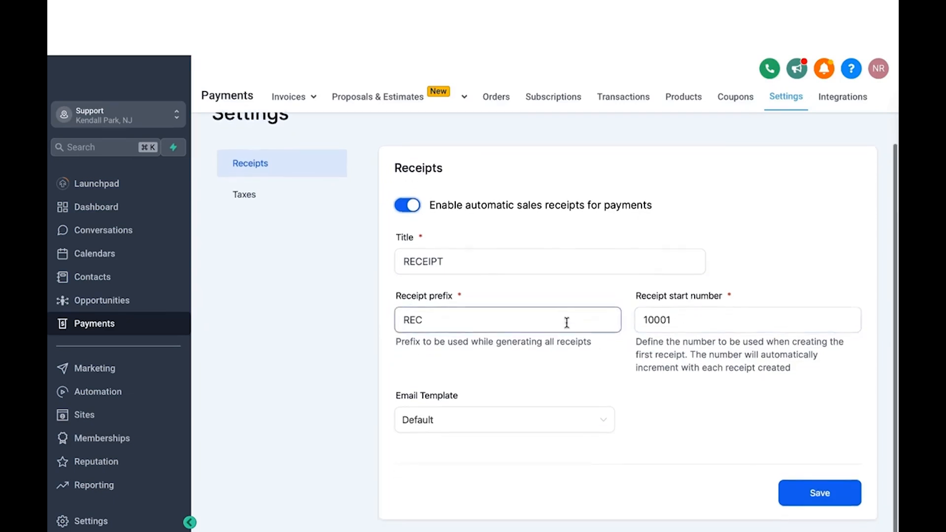
left_click(431, 424)
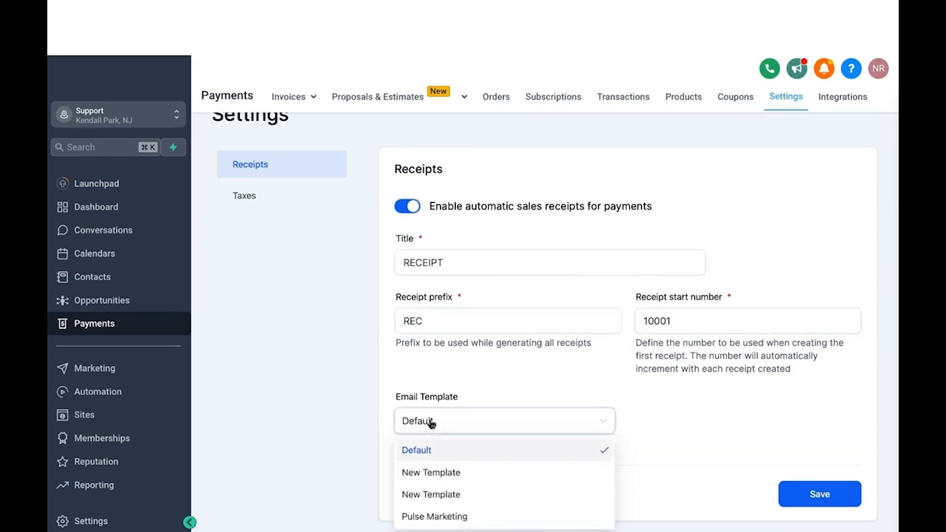
left_click(456, 402)
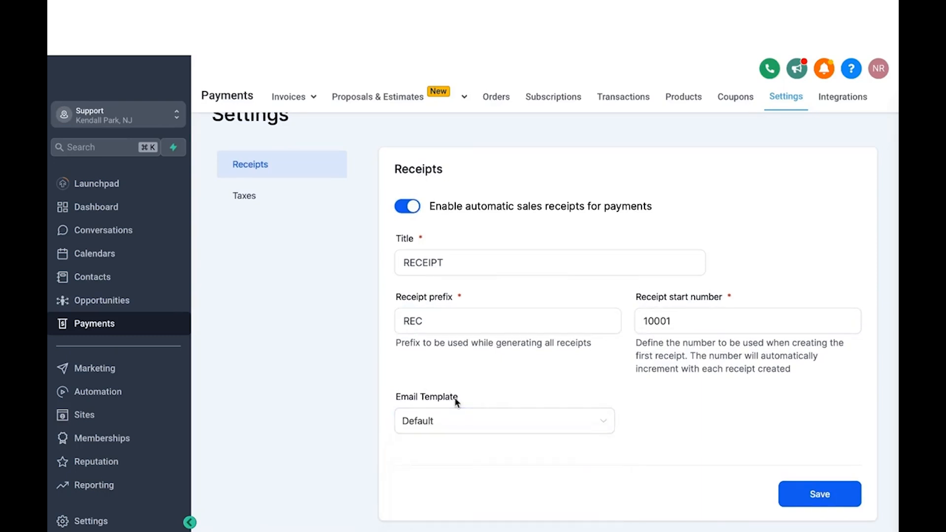
left_click(448, 413)
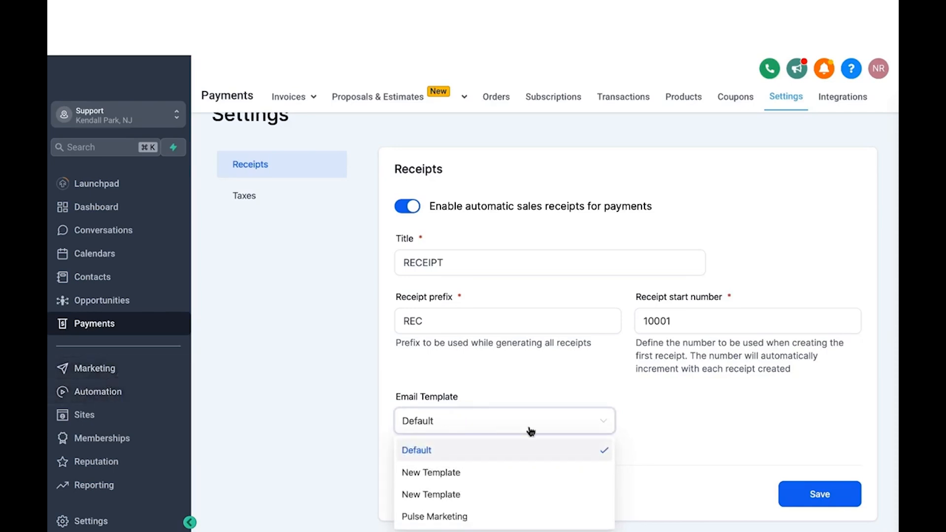
left_click(454, 516)
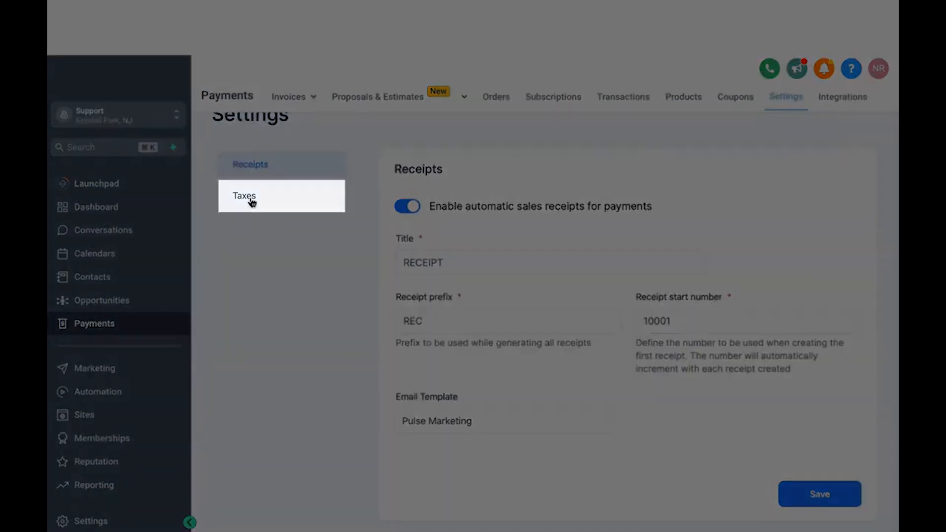
Examine the fields of the new tax form in the tax settings, and close it without adding a tax
left_click(250, 200)
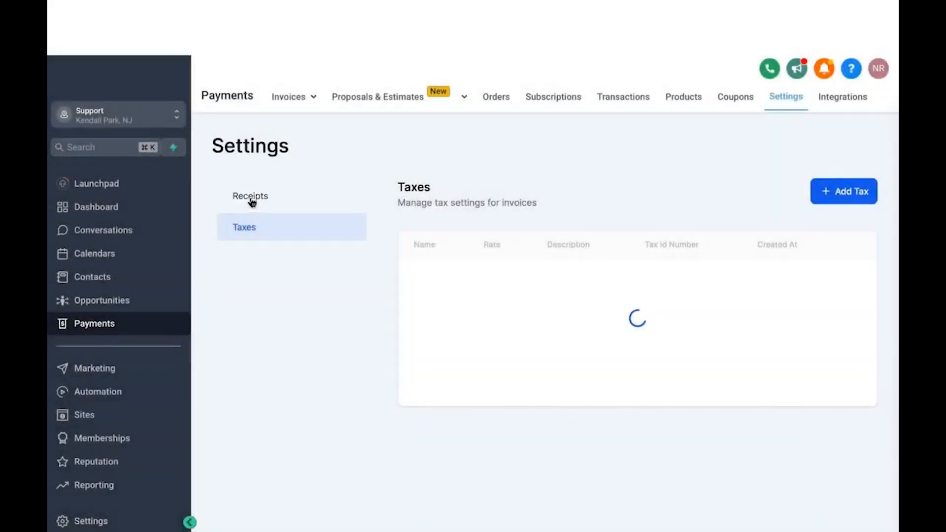
left_click(850, 198)
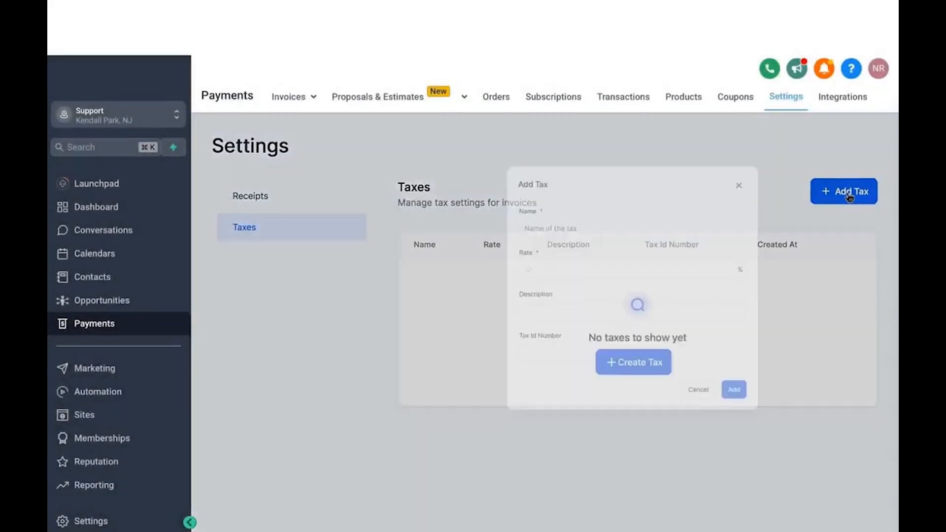
left_click(476, 245)
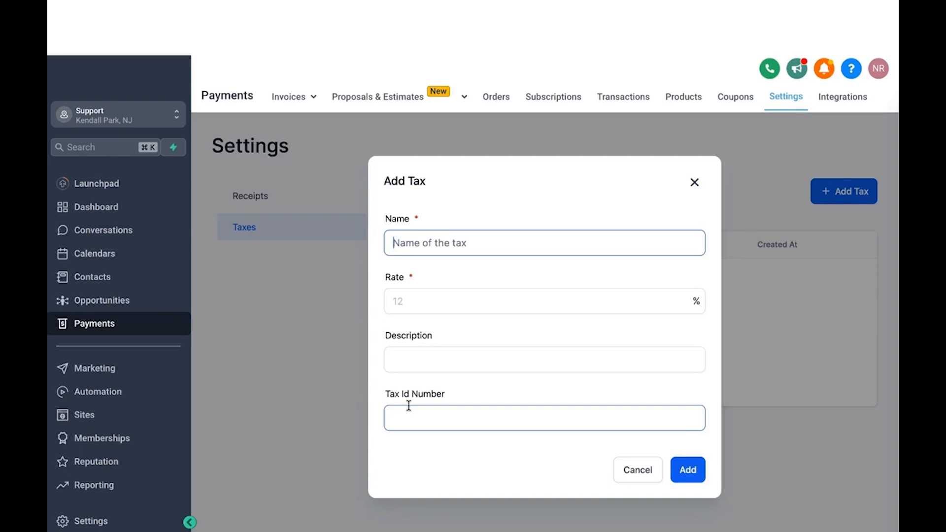
left_click(394, 152)
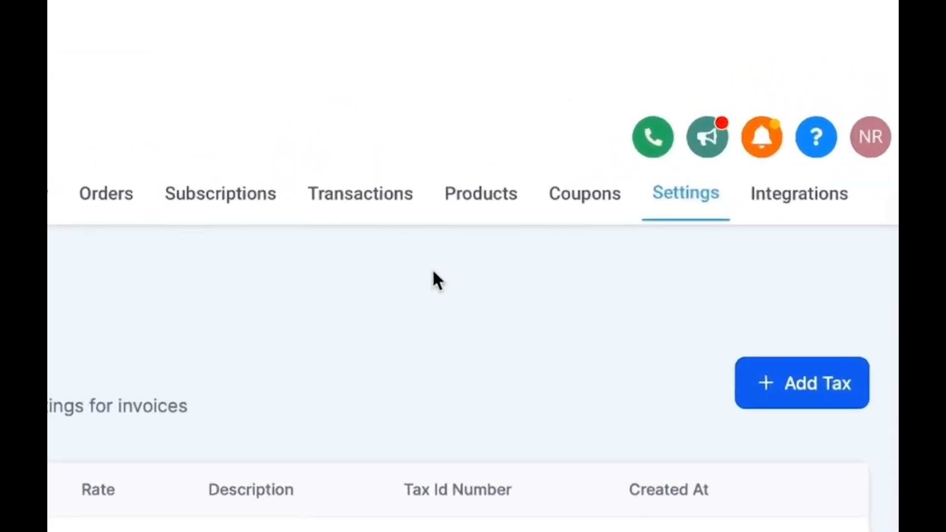
Look at the Stripe product import form from the product list and return to the list
left_click(482, 197)
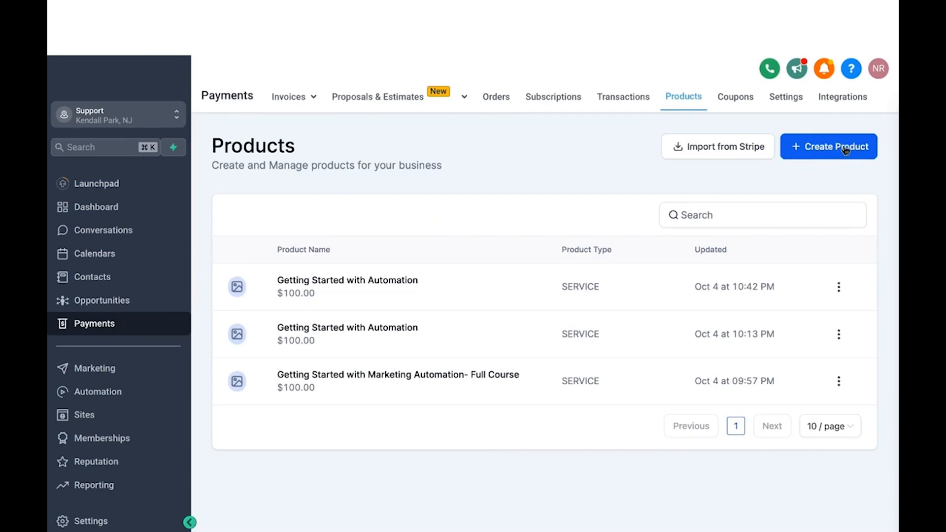
left_click(713, 147)
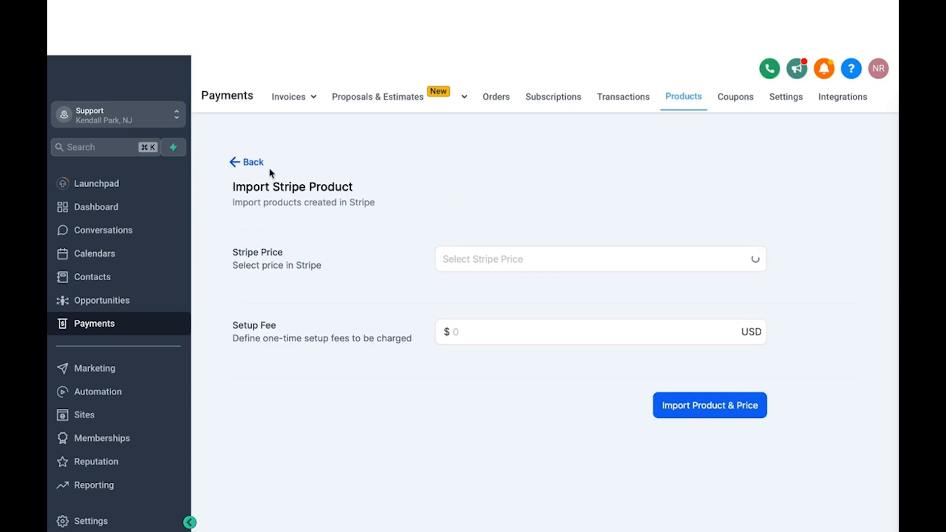
left_click(257, 163)
Create a new product with the title MARKETING SERVICES
left_click(822, 150)
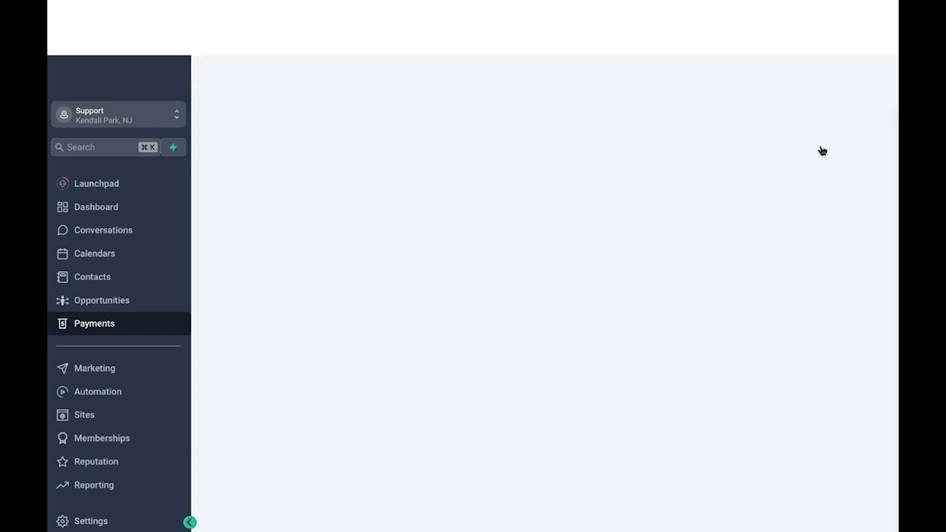
left_click(536, 189)
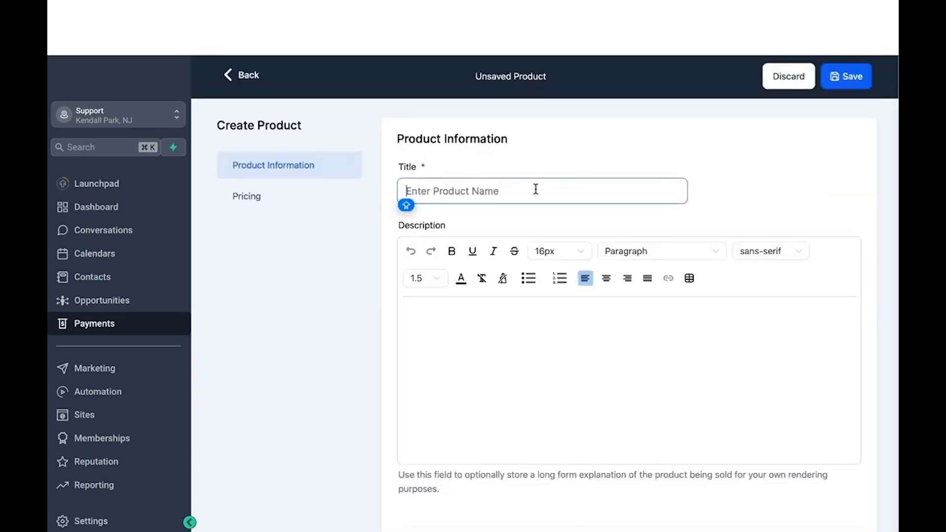
type("MARKETING SERVI")
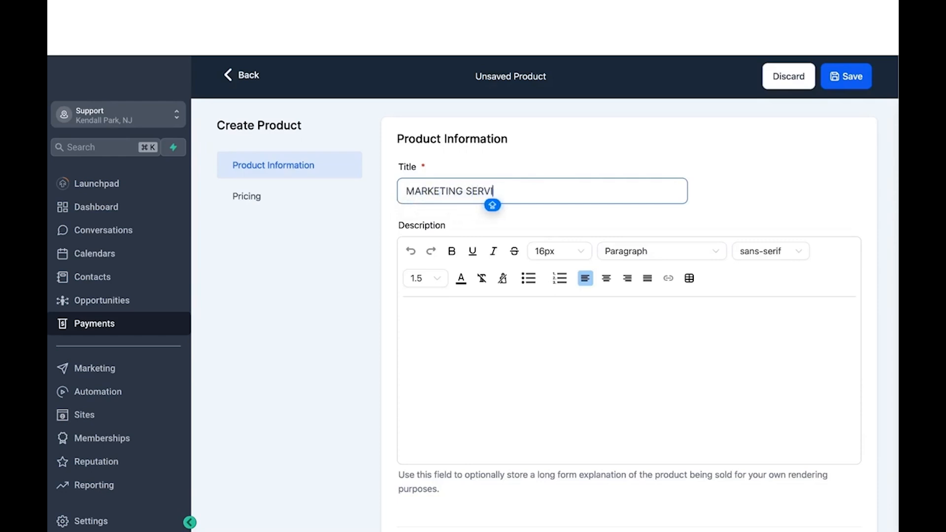
type("CES")
Leave the product description and media empty and choose "A service" as the product type
scroll(544, 255, "down", 2)
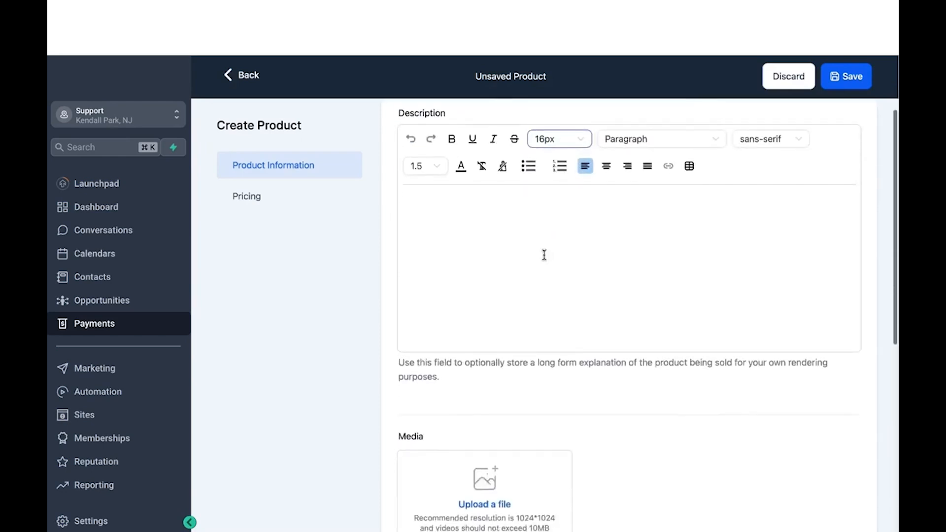
left_click(439, 216)
scroll(489, 249, "down", 2)
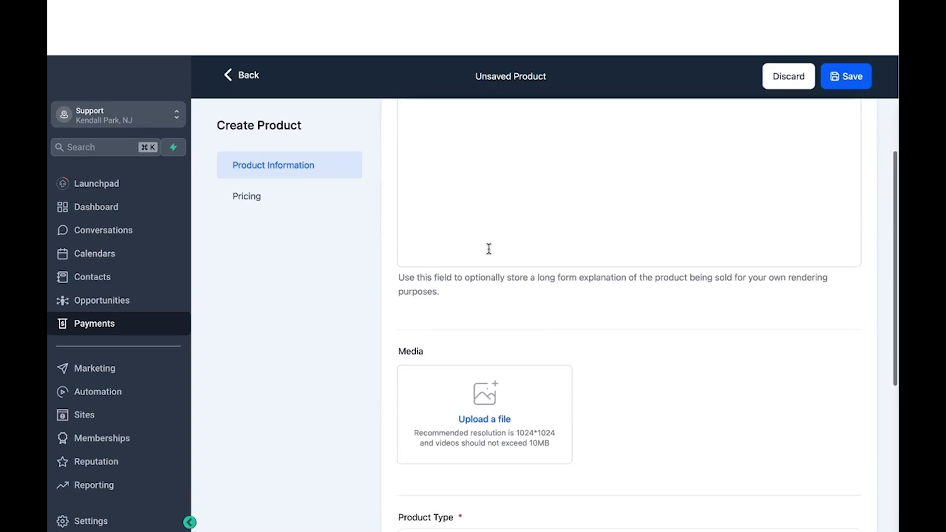
scroll(489, 249, "down", 2)
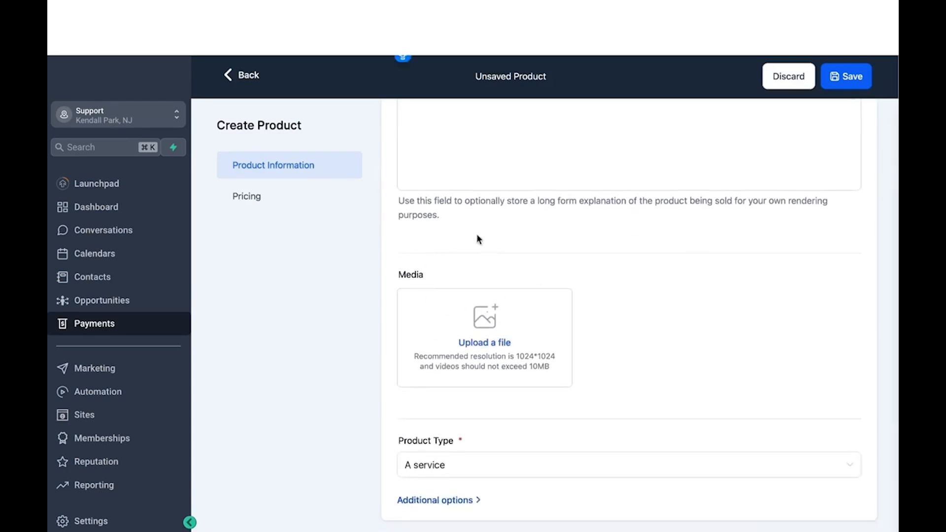
scroll(478, 235, "down", 4)
scroll(477, 235, "down", 2)
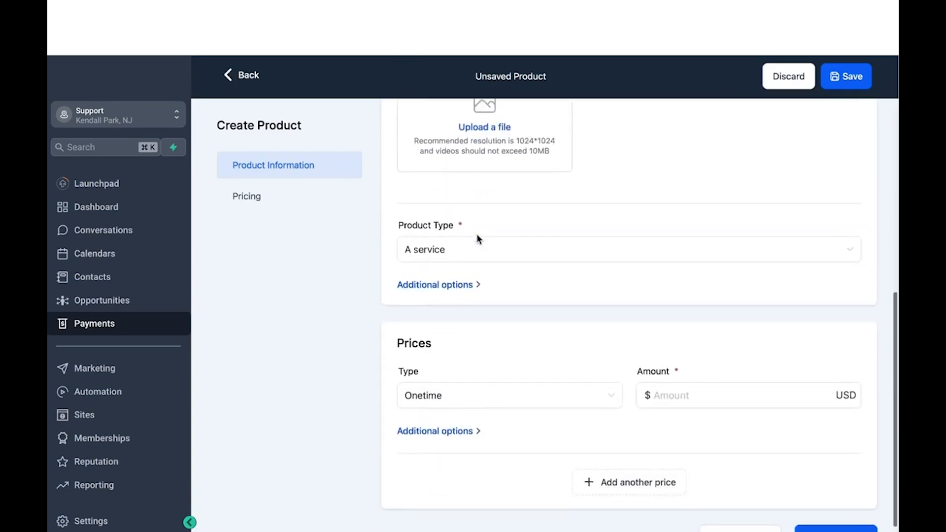
left_click(454, 248)
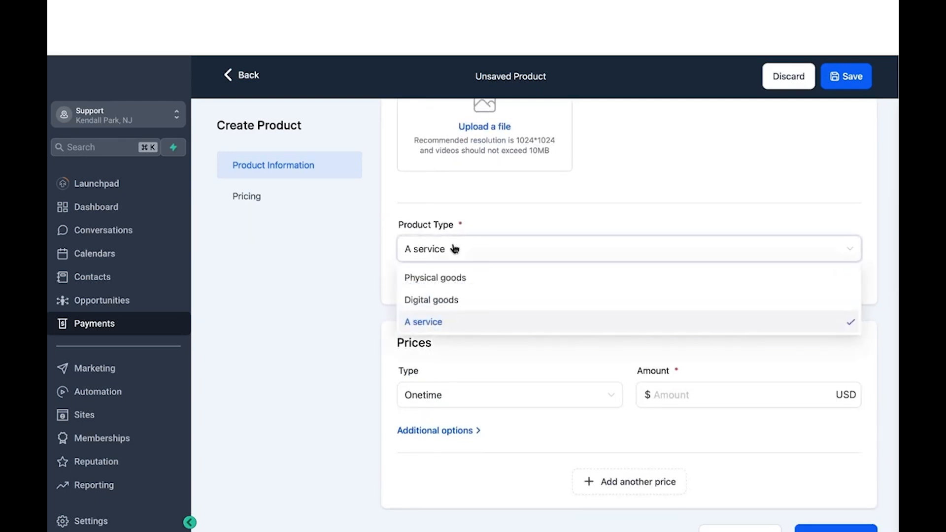
left_click(428, 322)
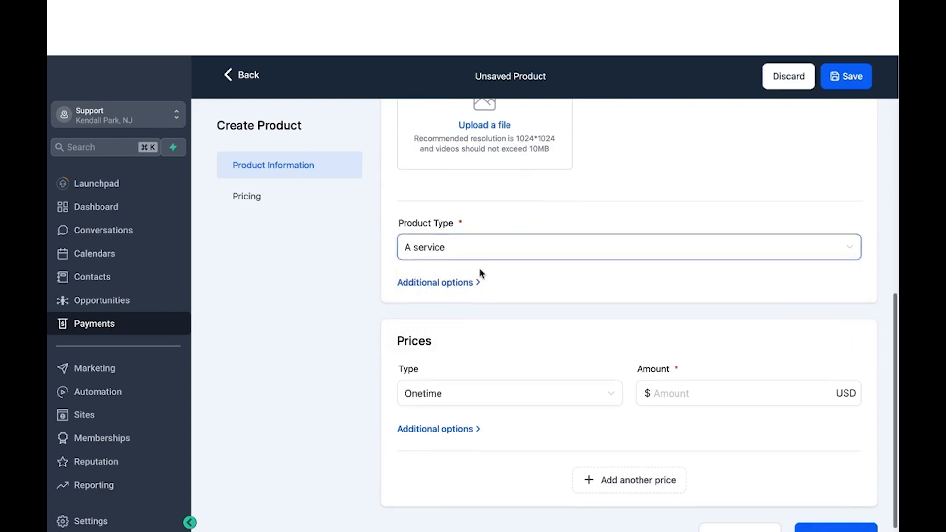
Enter a one-time price of 100 USD for the product
scroll(480, 269, "down", 1)
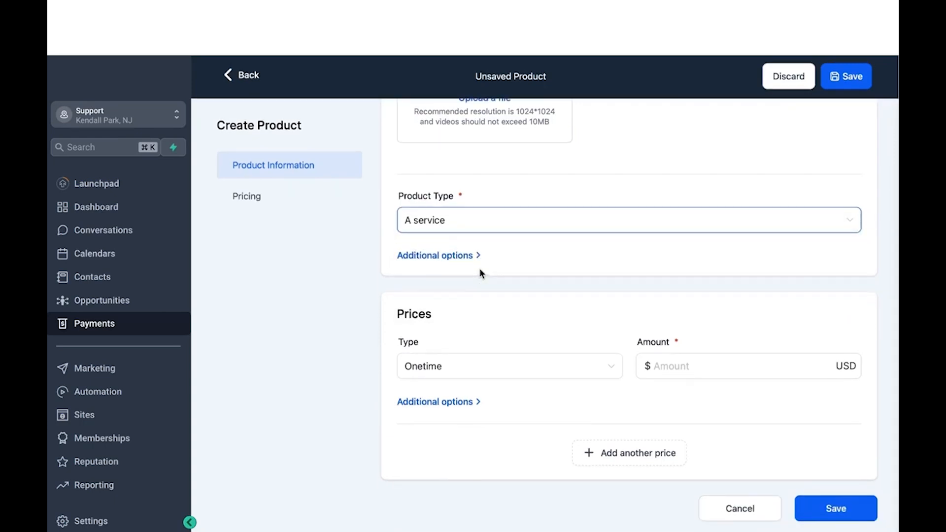
left_click(450, 366)
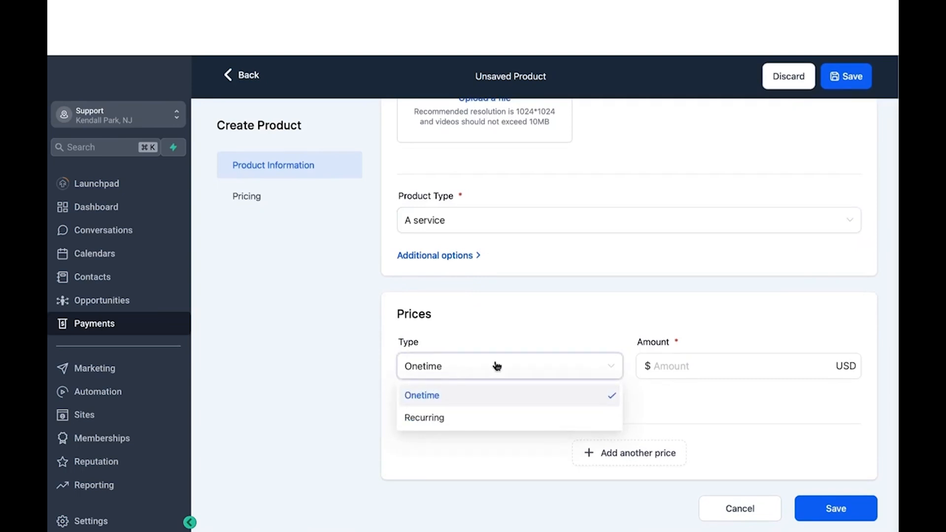
left_click(668, 365)
type("100")
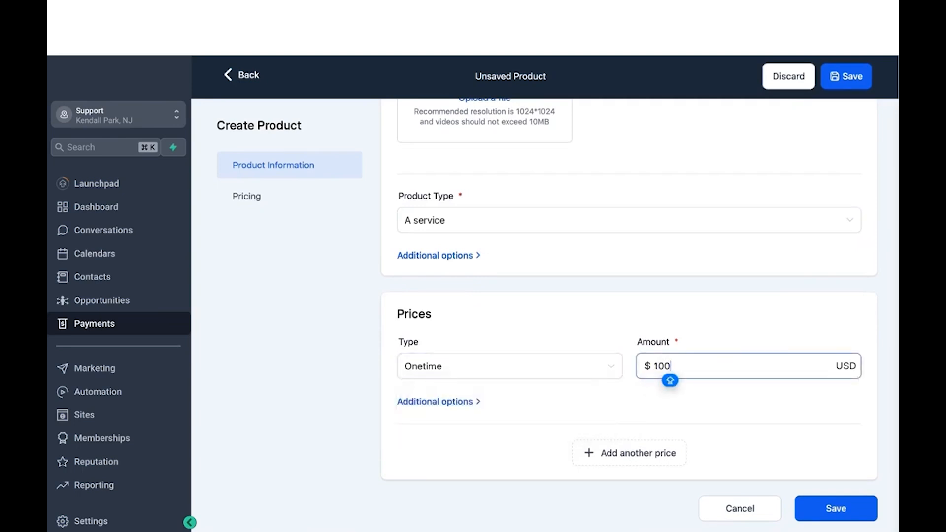
Make the product's price recurring and set its amount to 1000 USD
left_click(525, 370)
left_click(501, 418)
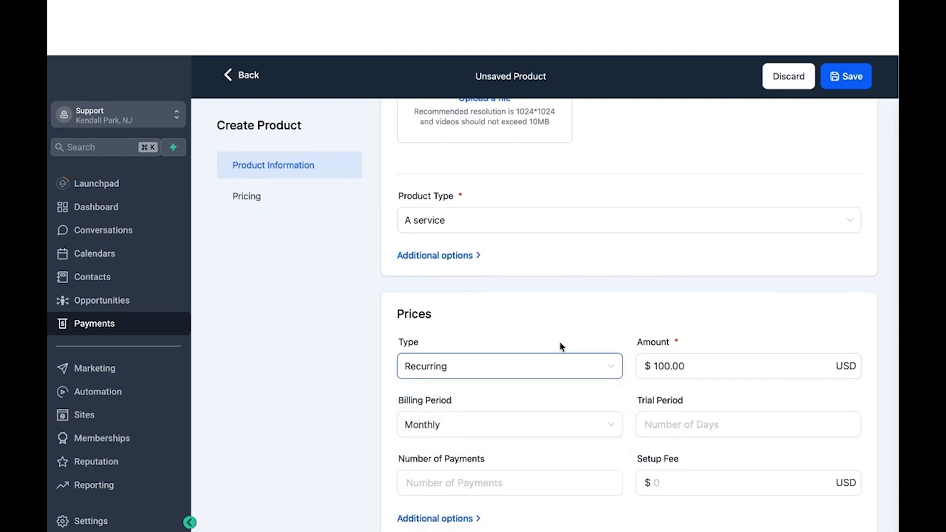
left_click_drag(648, 367, 688, 359)
type("1000")
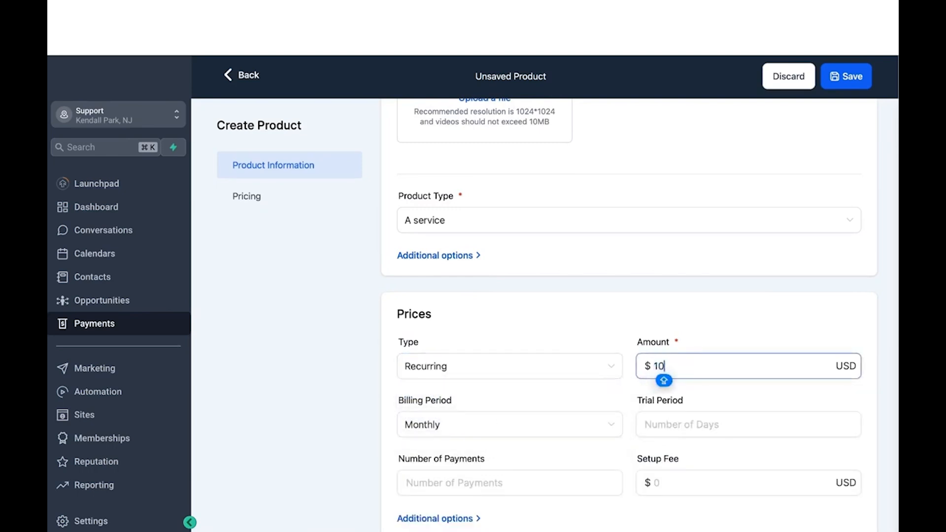
left_click(562, 286)
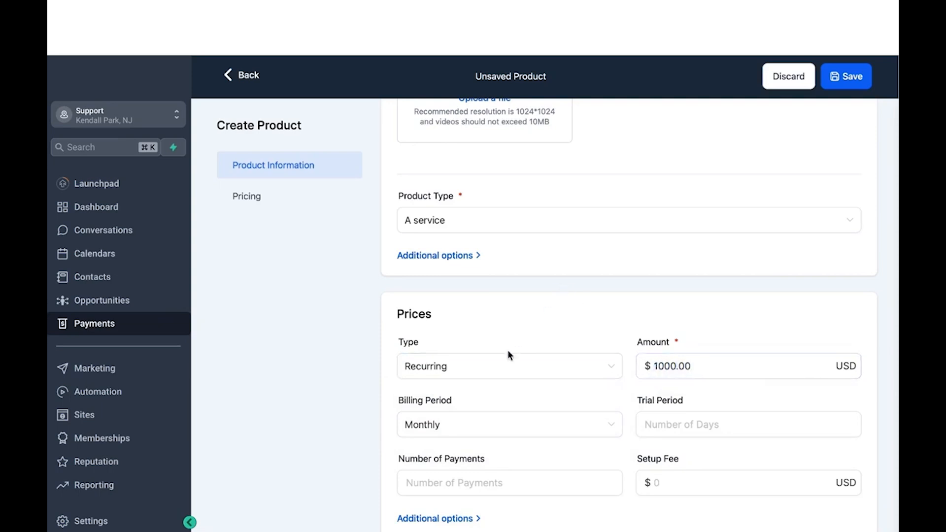
Set the recurring price's trial period to 10 days and its number of payments to 6
scroll(509, 352, "down", 1)
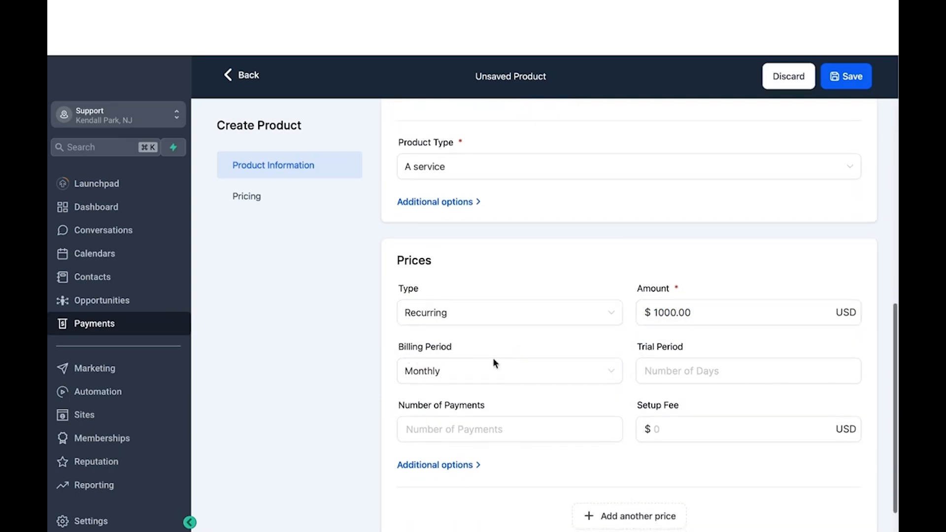
left_click(655, 371)
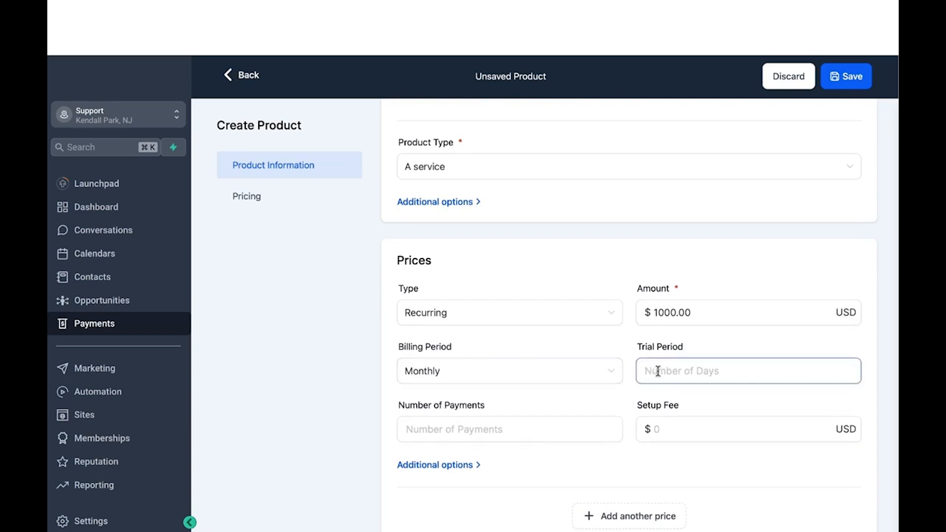
type("10")
left_click(537, 422)
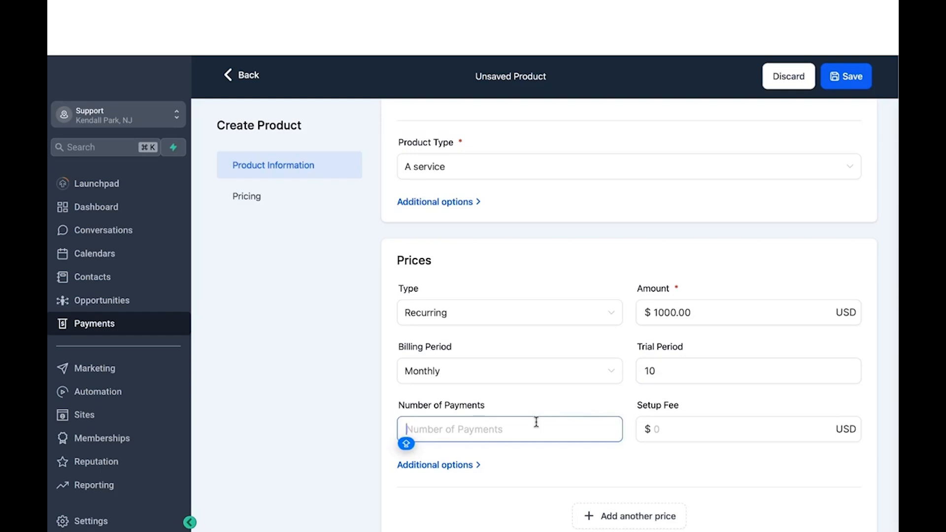
type("6")
left_click(502, 404)
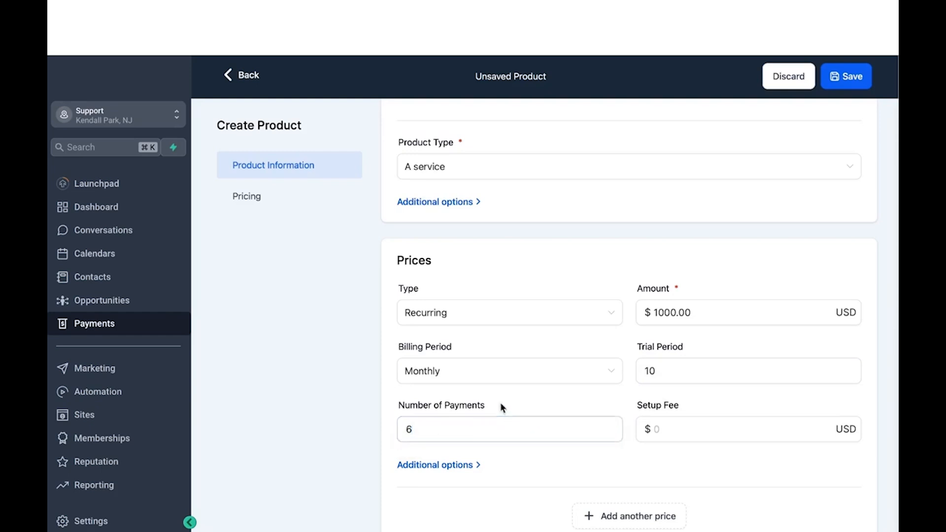
Set the recurring price's setup fee to 200 USD, save the product and return to the product list
left_click(658, 430)
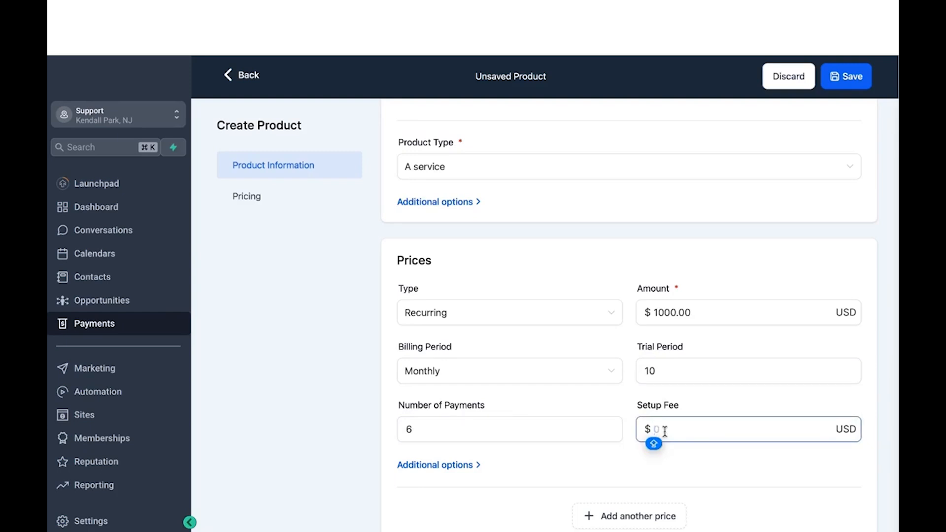
type("200")
scroll(780, 131, "up", 10)
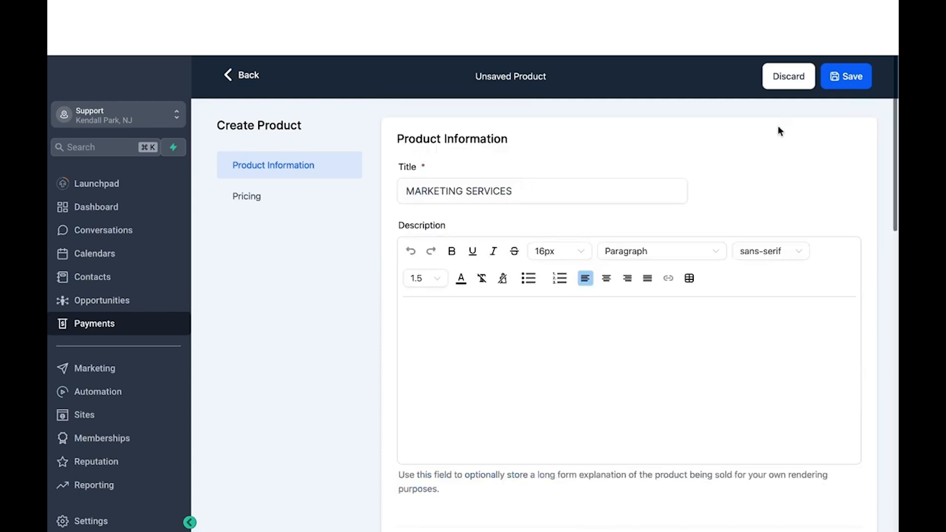
left_click(855, 87)
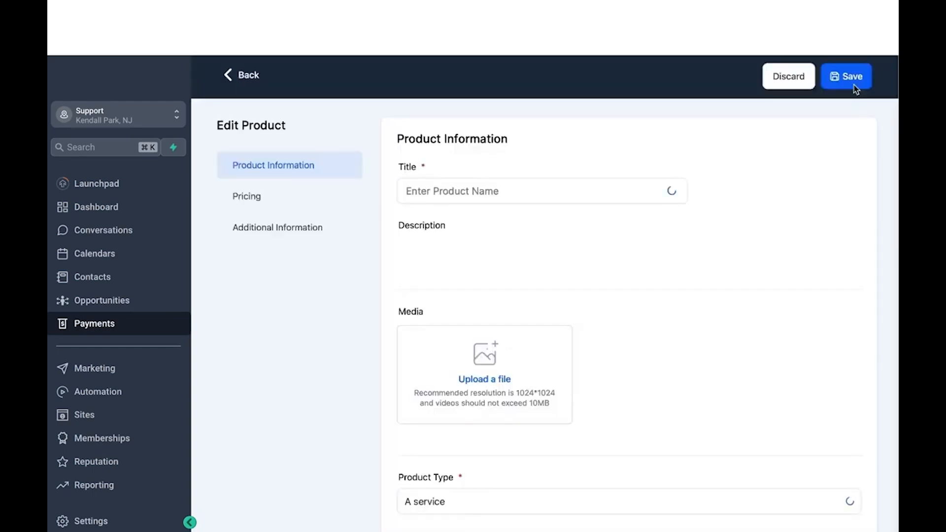
left_click(250, 76)
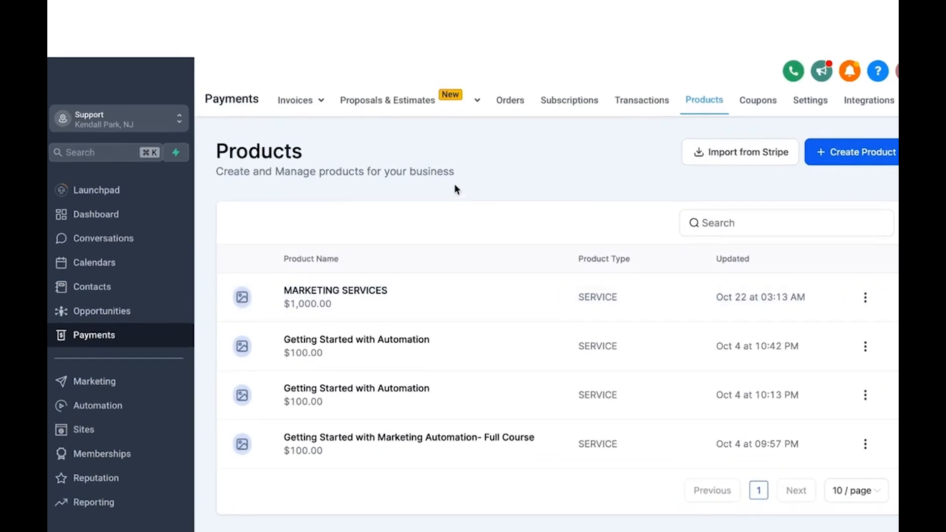
Go to the list of all invoices and view the options for creating a new one
left_click(294, 100)
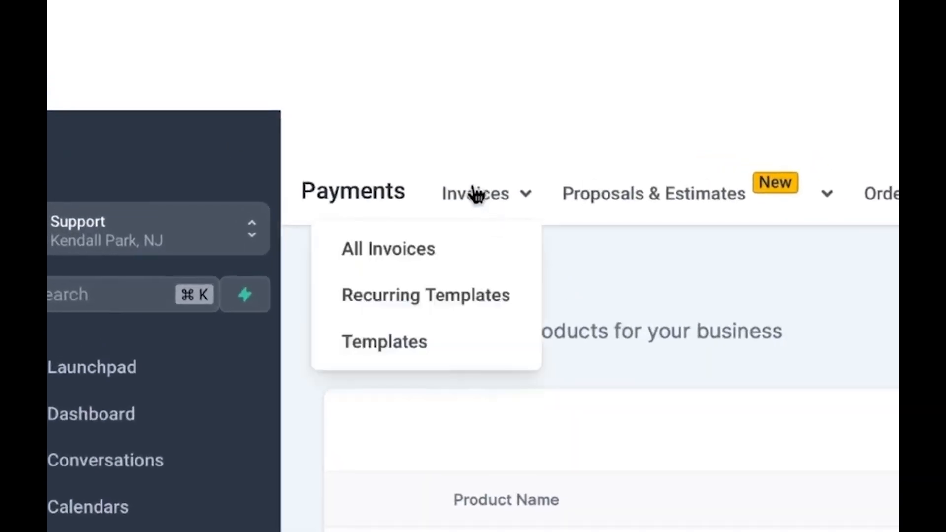
left_click(419, 250)
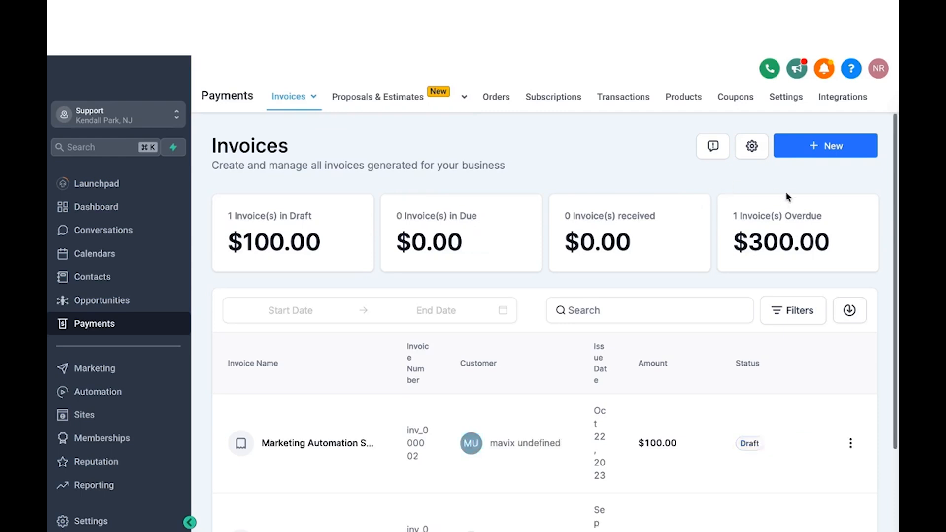
left_click(812, 149)
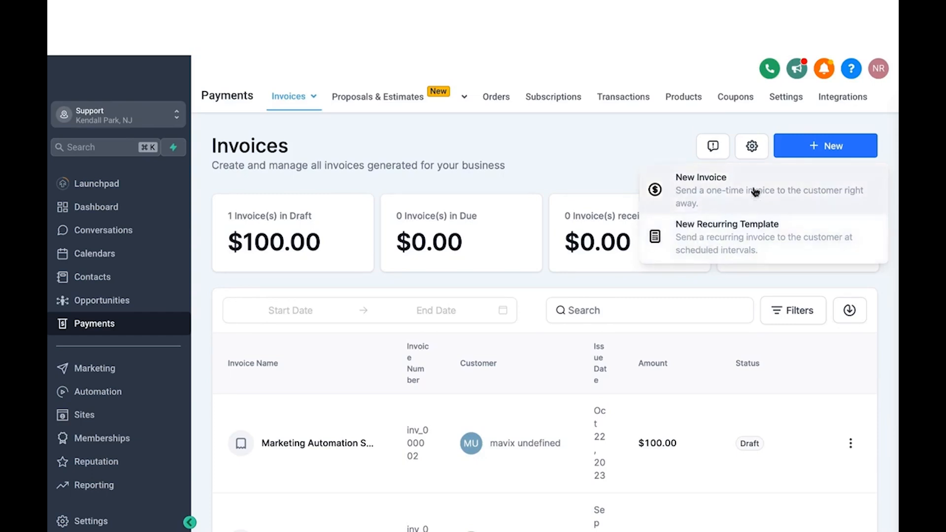
Examine the MARKETING SERVICES invoice template's billing details, line item and notes, and return to the invoice templates
mouse_move(304, 102)
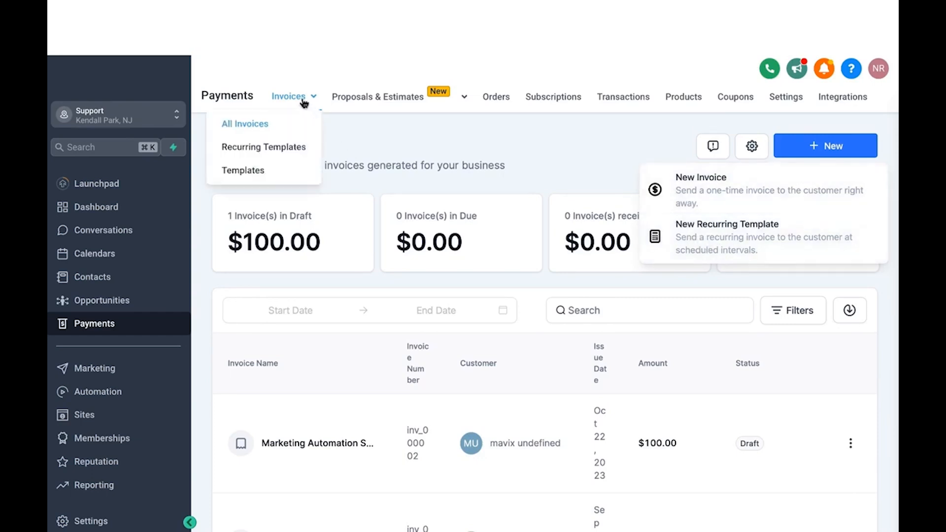
left_click(253, 175)
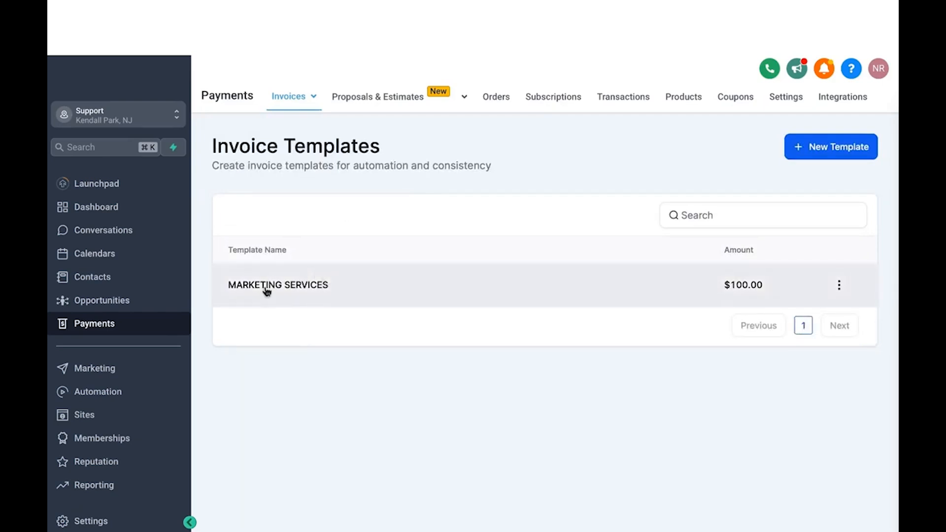
left_click(293, 289)
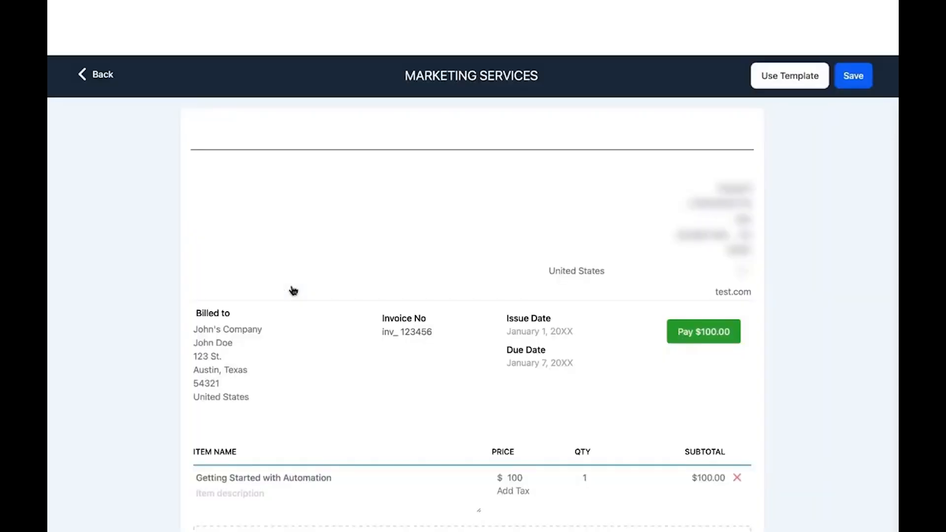
scroll(365, 298, "down", 2)
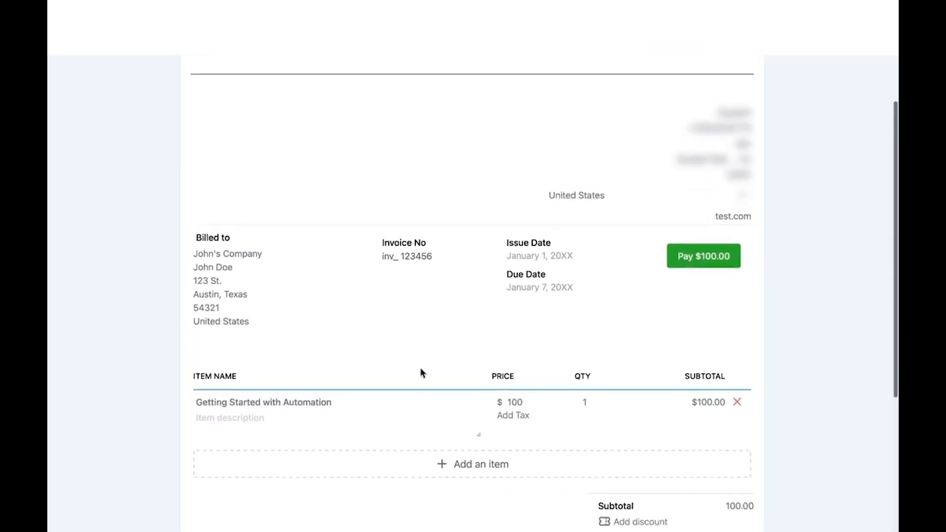
scroll(415, 360, "down", 2)
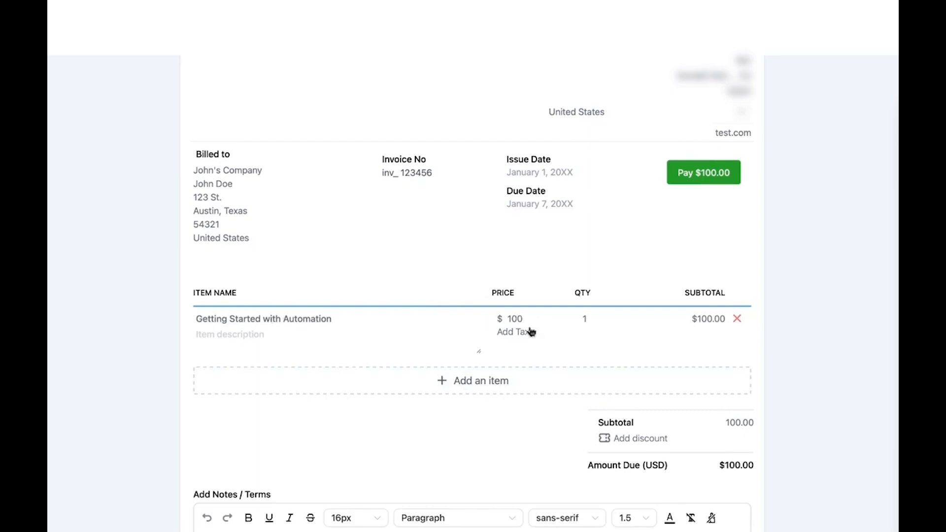
scroll(530, 331, "down", 3)
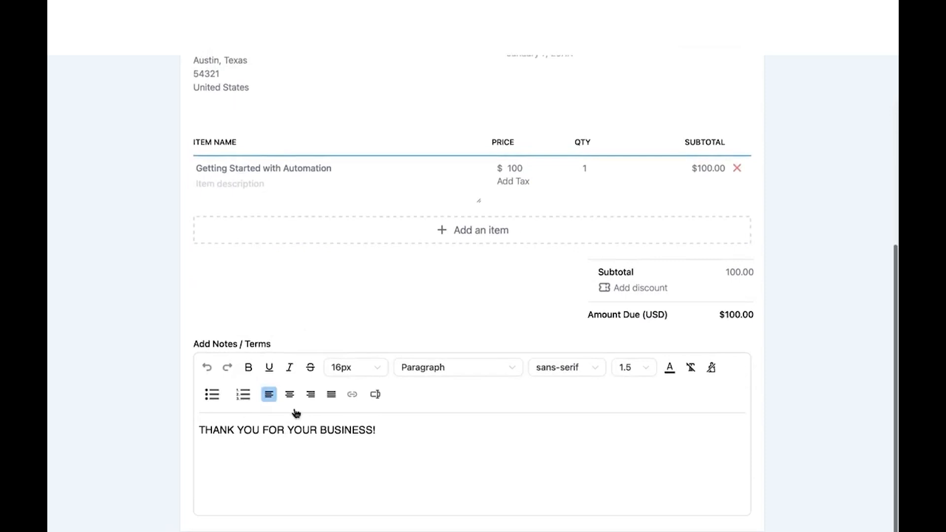
scroll(425, 239, "up", 4)
scroll(424, 238, "up", 3)
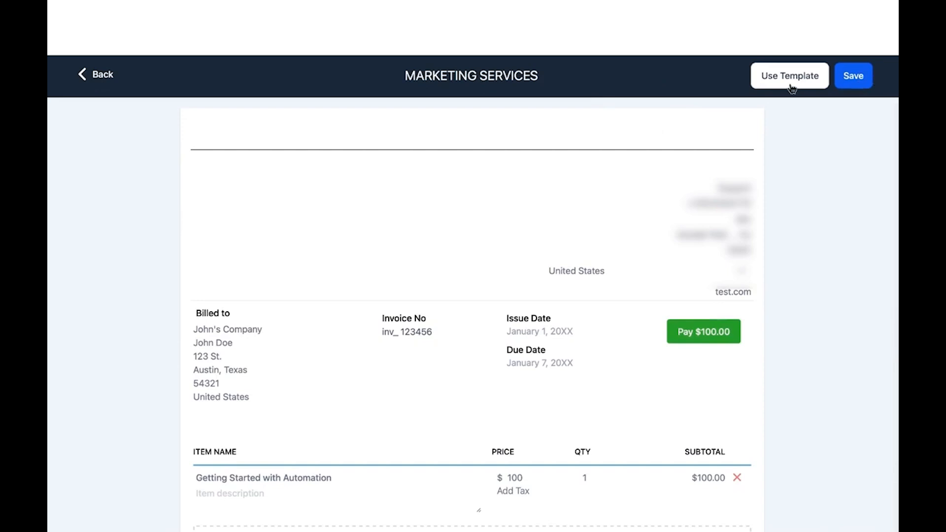
left_click(100, 79)
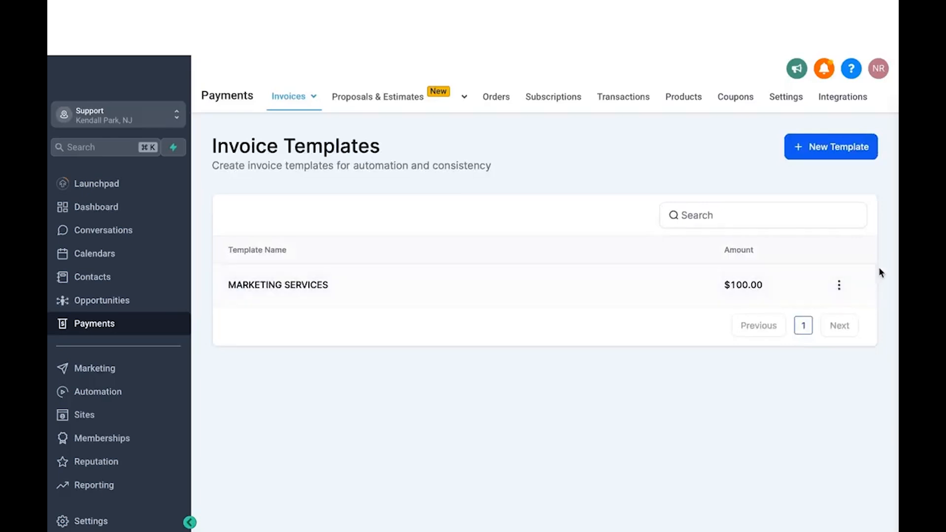
Create a one-time invoice from the MARKETING SERVICES template and bill it to the existing Mavix client
left_click(839, 285)
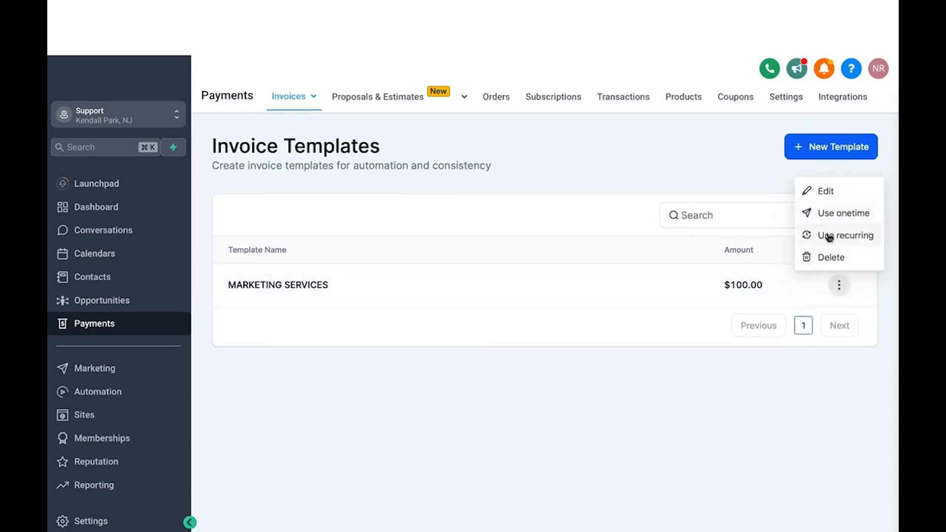
left_click(828, 216)
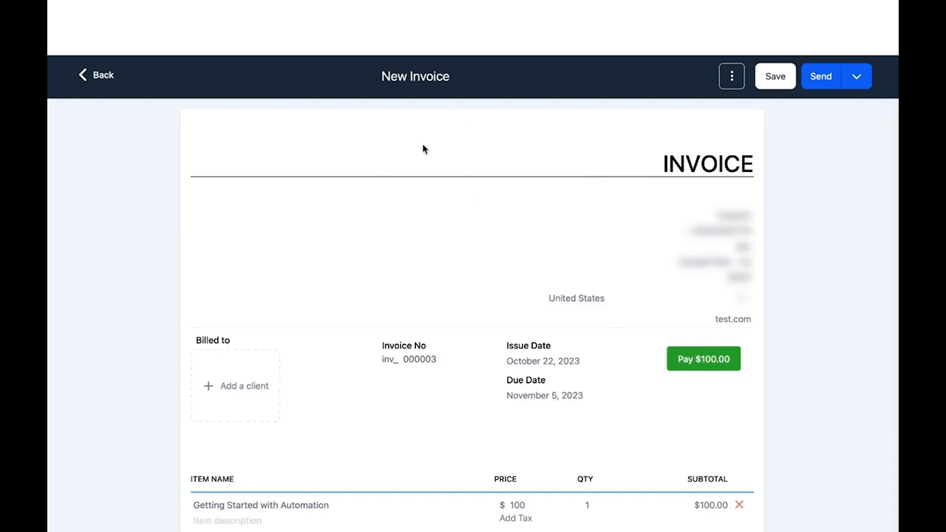
scroll(409, 207, "down", 3)
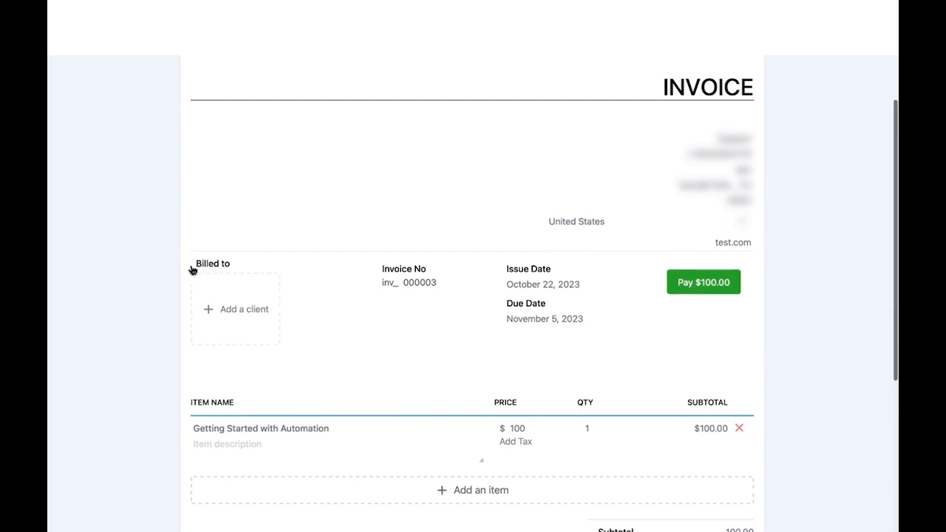
left_click(234, 319)
type("MAVIX")
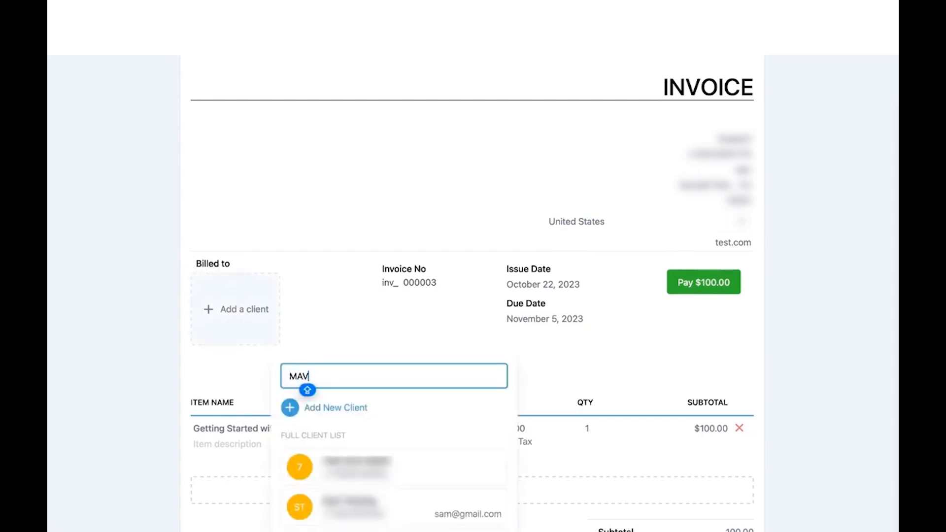
left_click(353, 461)
scroll(271, 248, "down", 3)
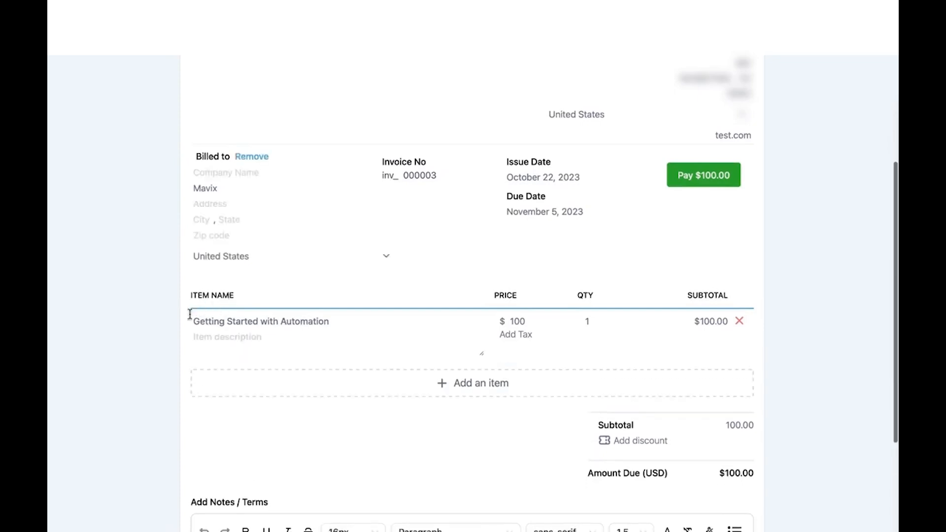
left_click(367, 386)
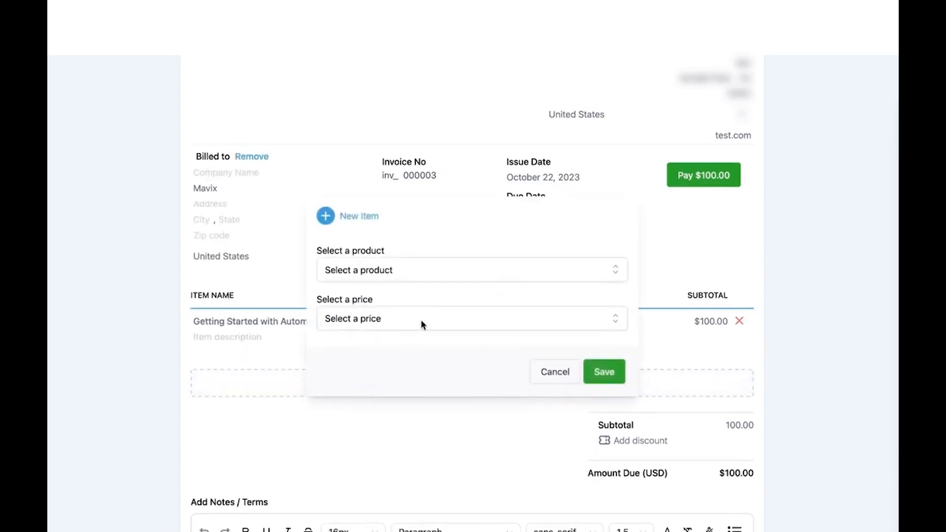
left_click(806, 331)
scroll(579, 228, "down", 2)
Rename the new invoice as MAVIX-INVOICE
scroll(580, 229, "up", 6)
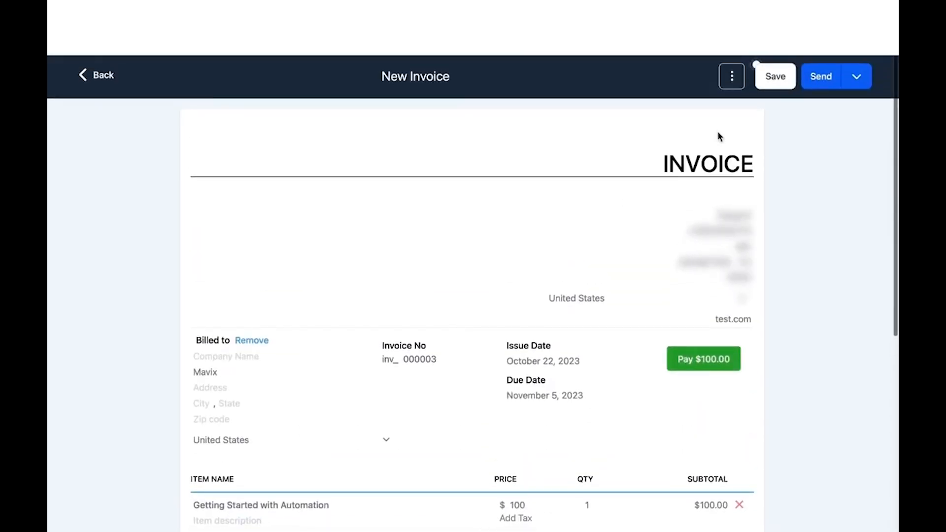
left_click(412, 76)
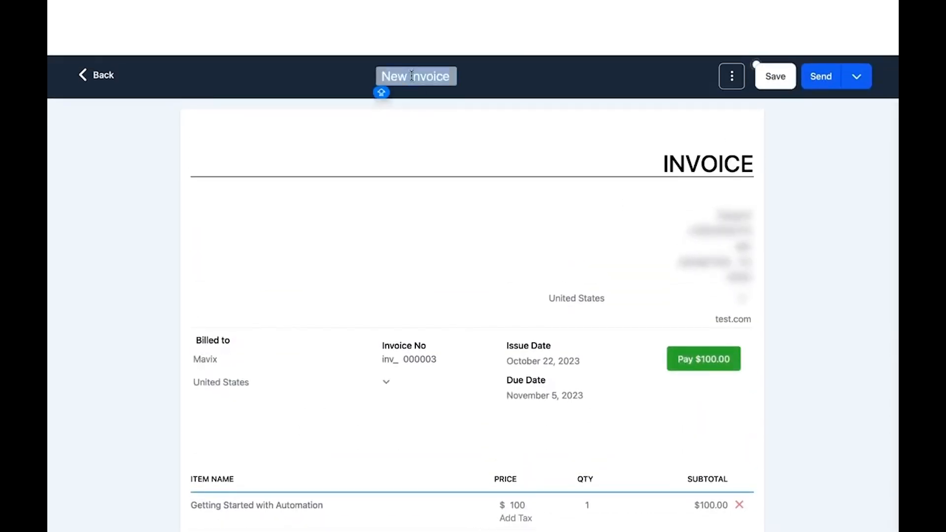
type("MAVIX-INVOICE")
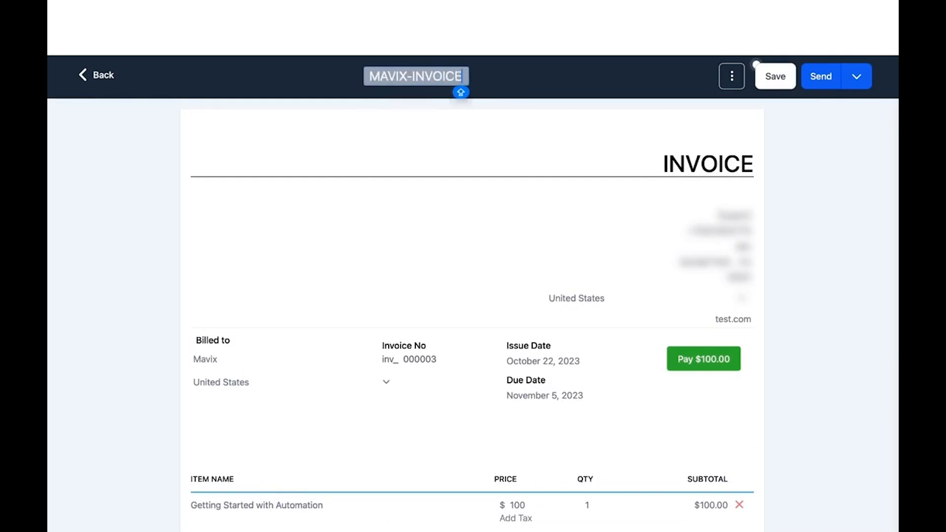
left_click(553, 148)
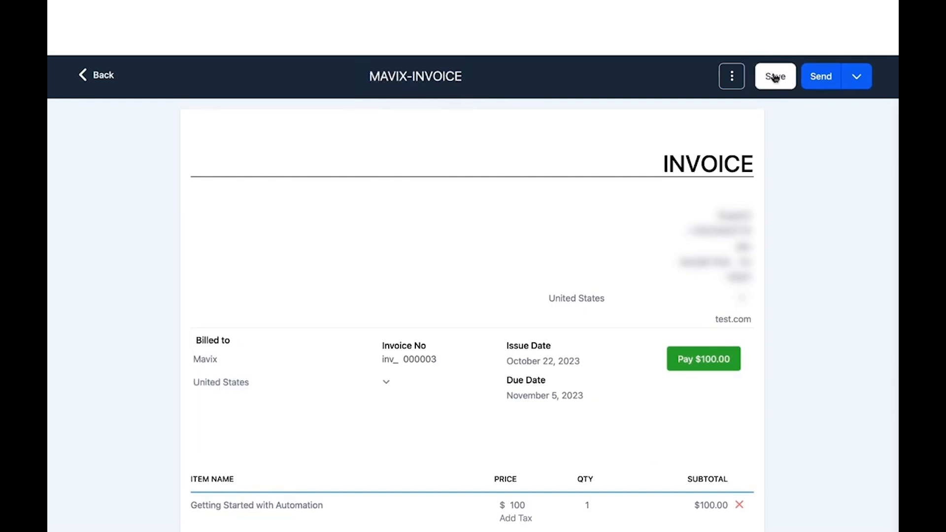
Send the invoice by email and text in Live payment mode, and check its entry in the invoice list
left_click(825, 80)
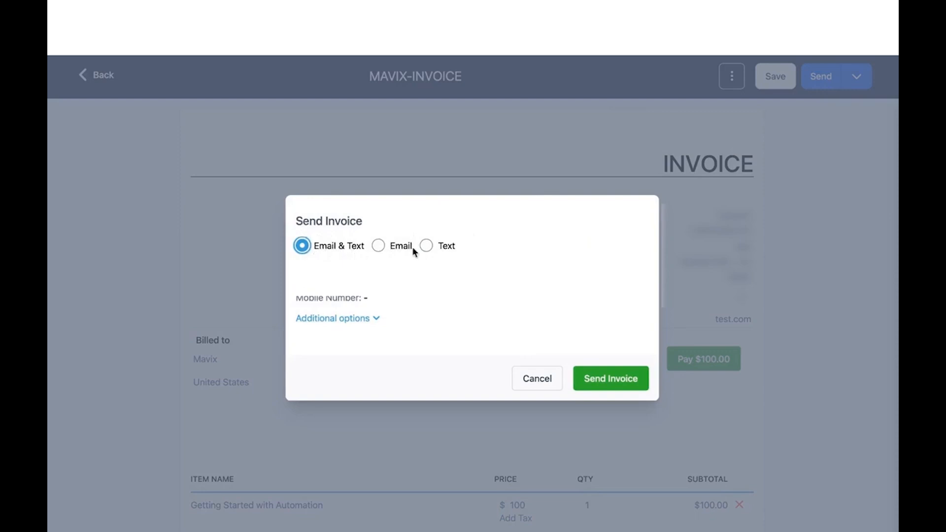
left_click(378, 319)
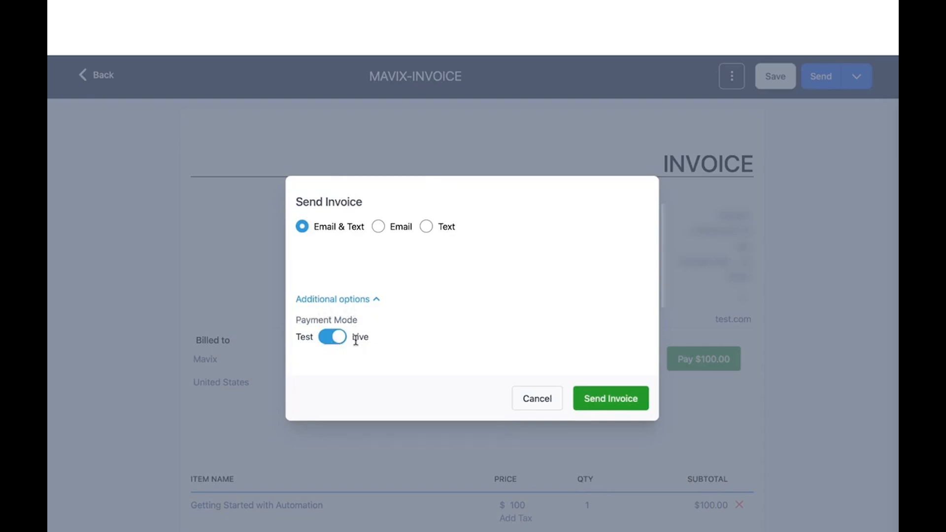
left_click(330, 340)
left_click(341, 343)
left_click(611, 403)
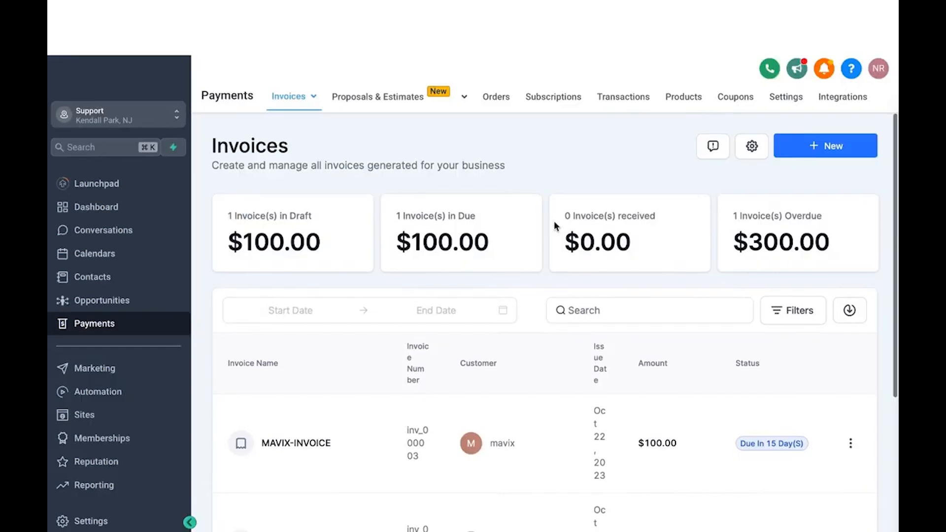
scroll(407, 300, "down", 2)
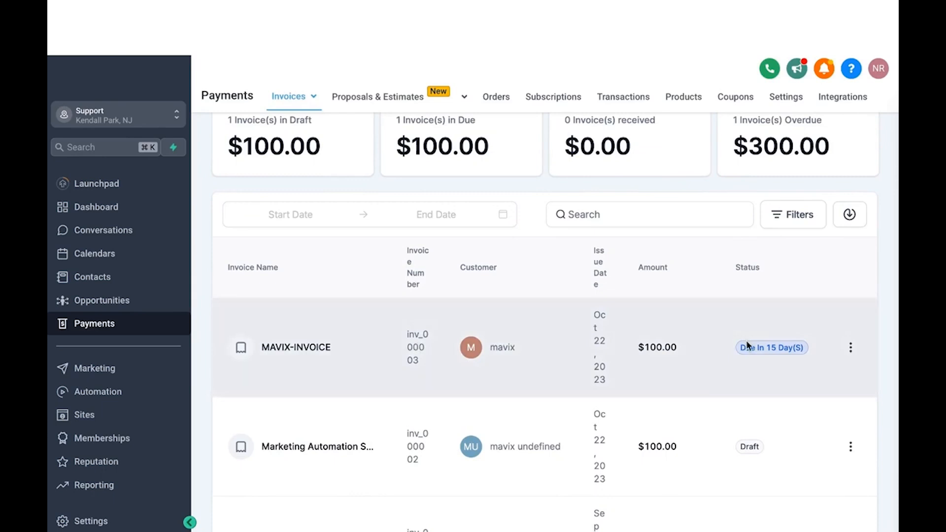
scroll(574, 166, "up", 2)
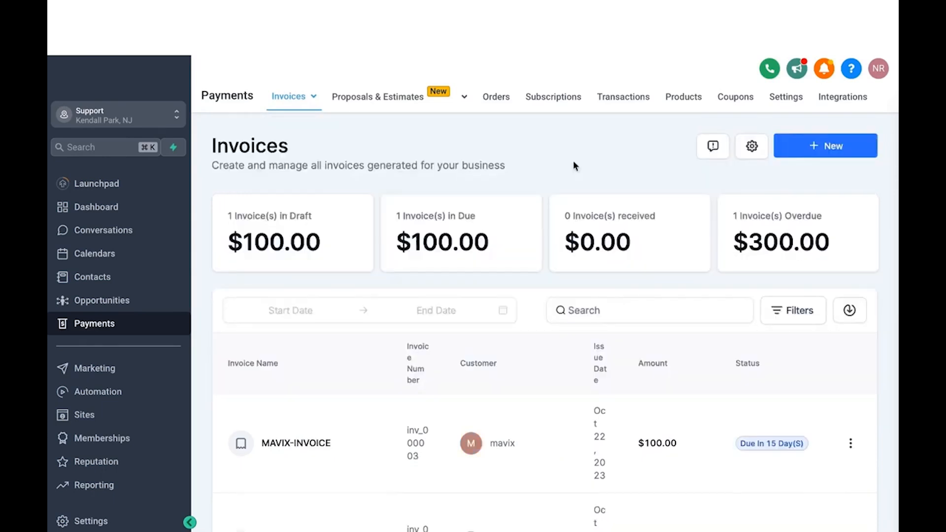
Start a new proposals and estimates template and place an image element at the start of its blank page
mouse_move(401, 96)
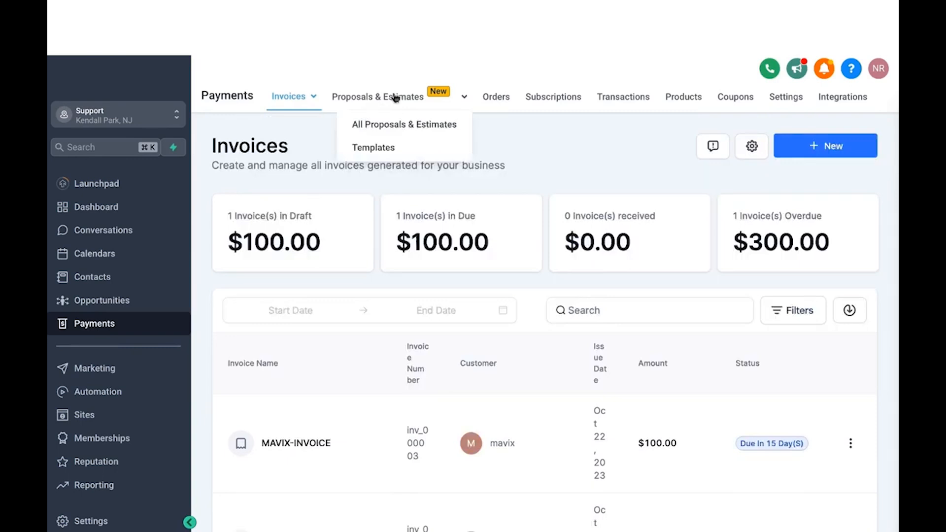
left_click(377, 149)
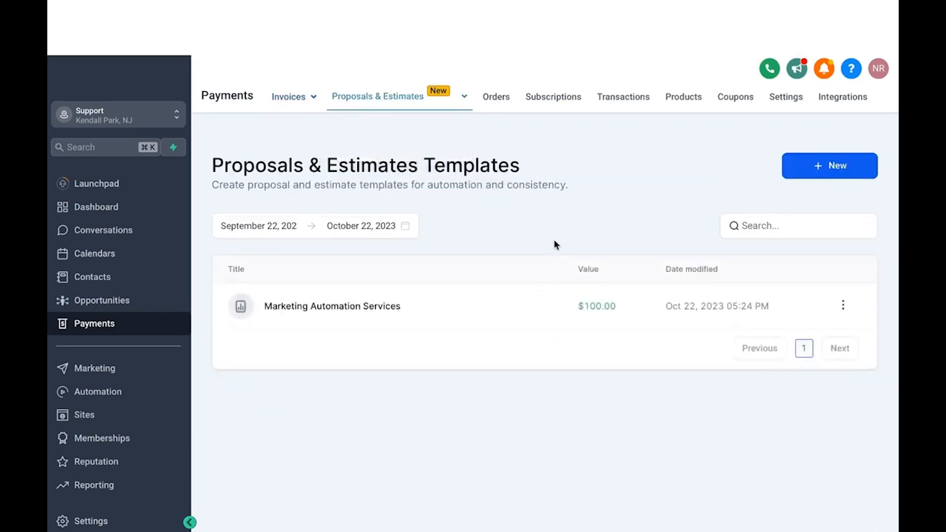
left_click(806, 172)
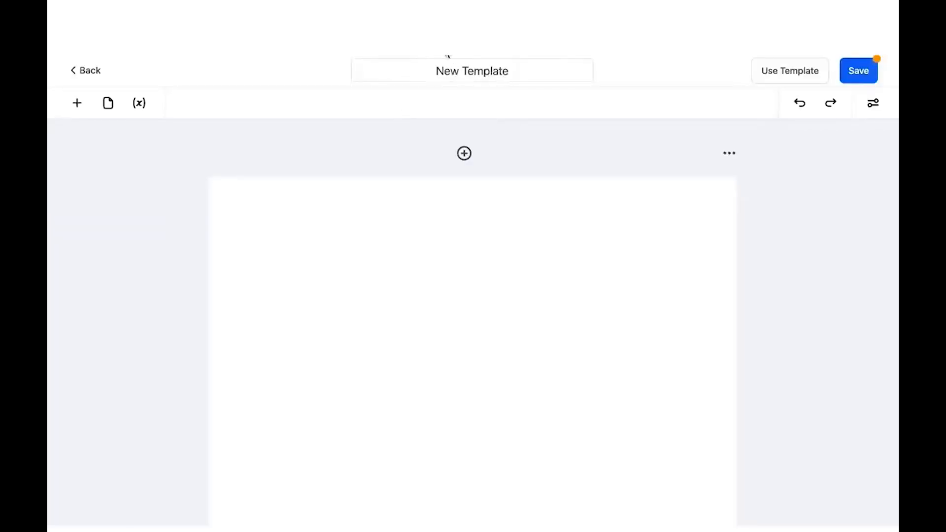
left_click(78, 104)
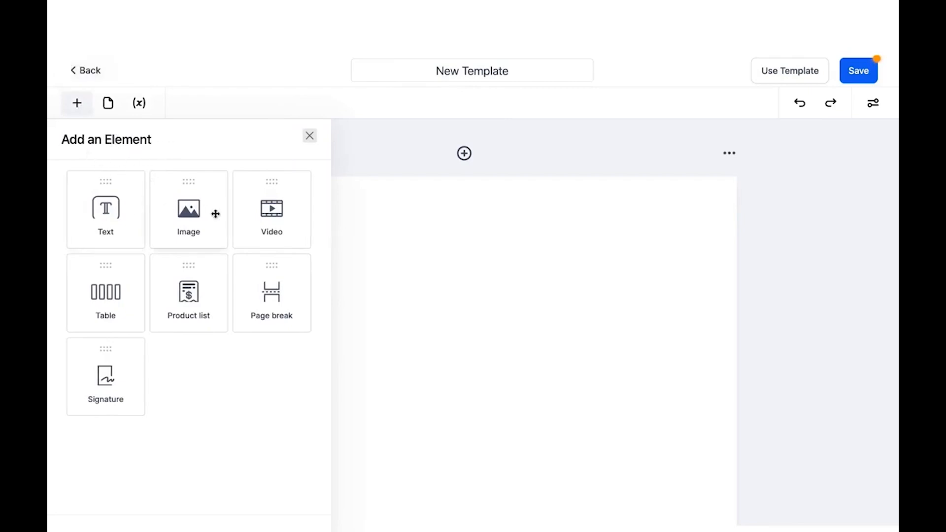
left_click_drag(194, 226, 476, 214)
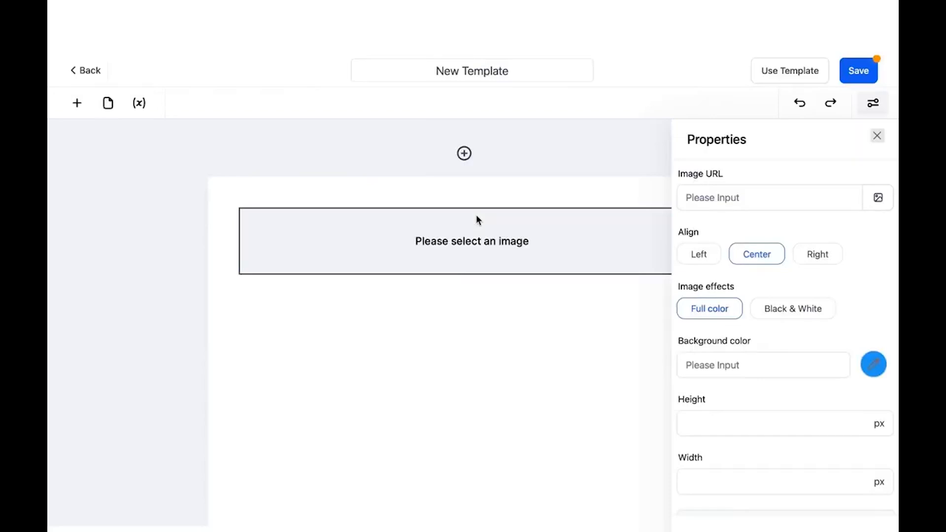
Fill the template's image element with the white GQ logo from the media library
left_click(878, 199)
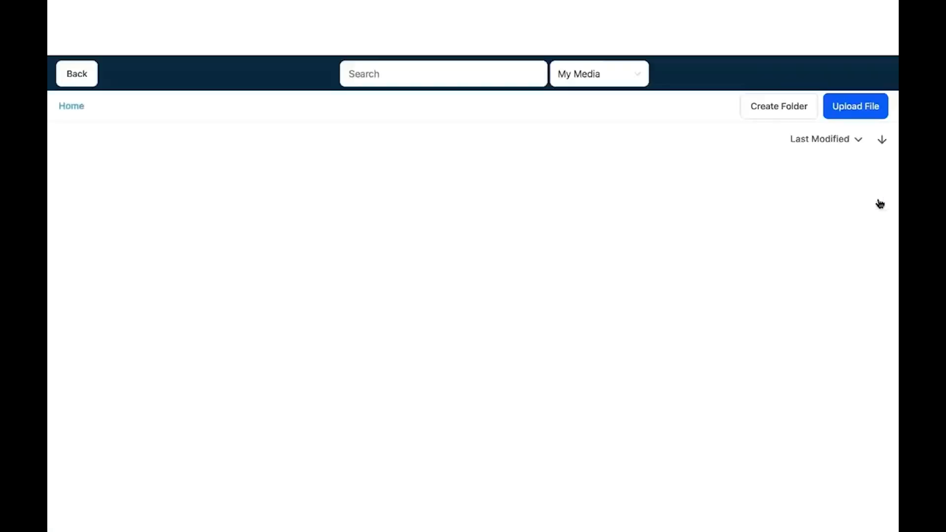
left_click(126, 268)
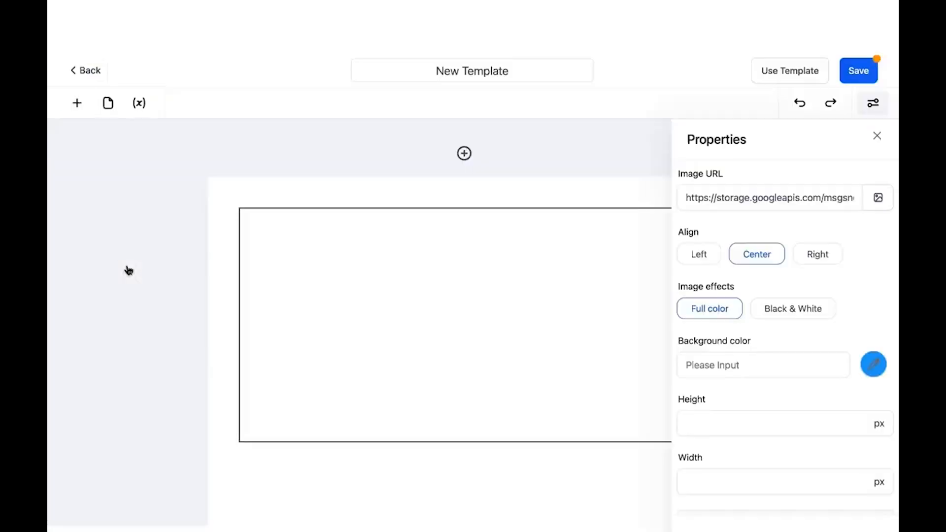
left_click(877, 135)
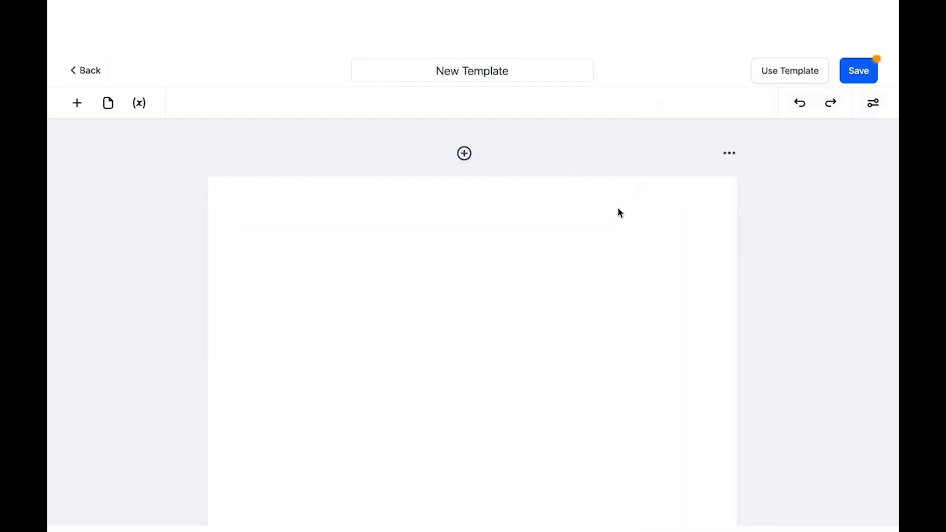
Set the page background color of the template to dark gray #333333
left_click(730, 155)
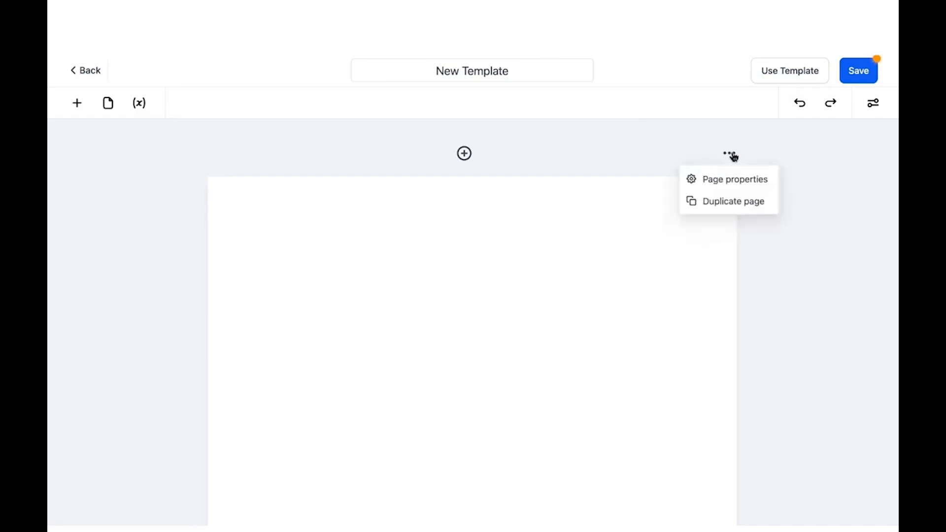
left_click(718, 180)
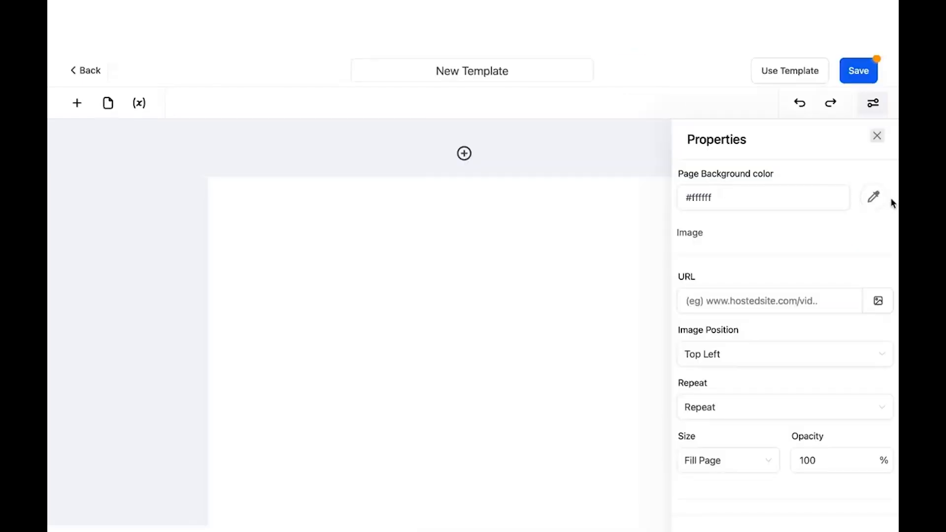
left_click(875, 199)
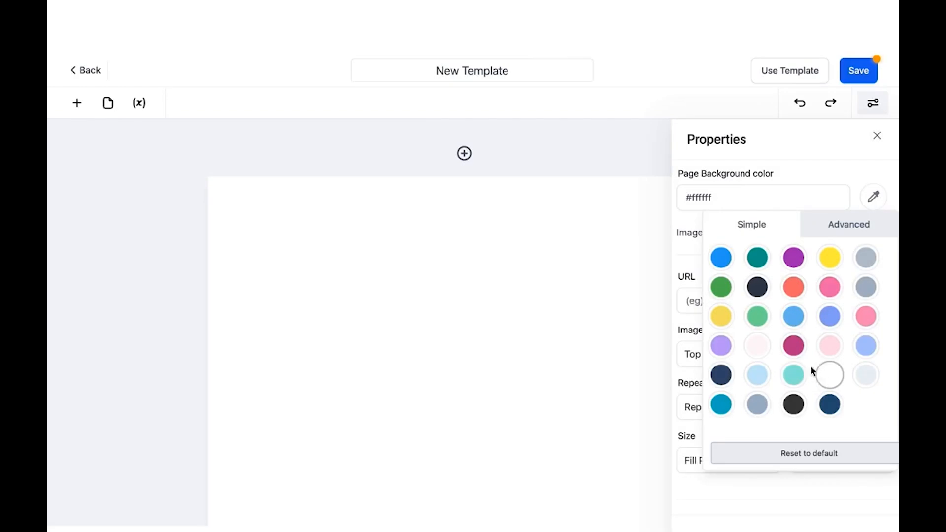
left_click(759, 402)
left_click(797, 407)
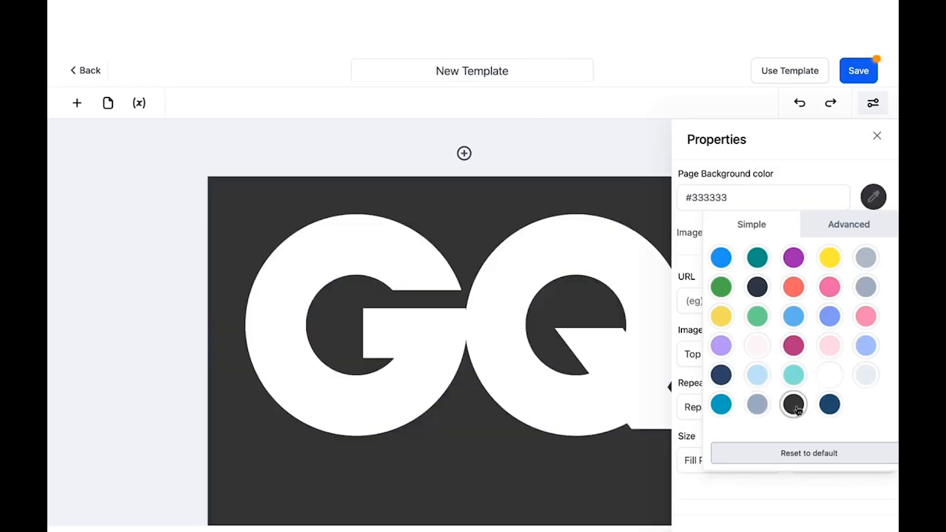
left_click(857, 153)
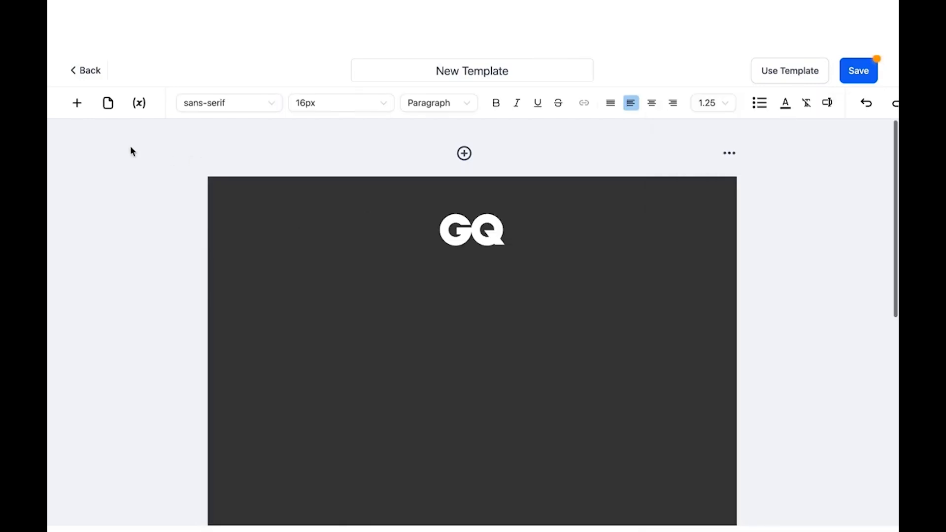
Add a product list element below the GQ logo and give it a white #ffffff background
left_click(77, 104)
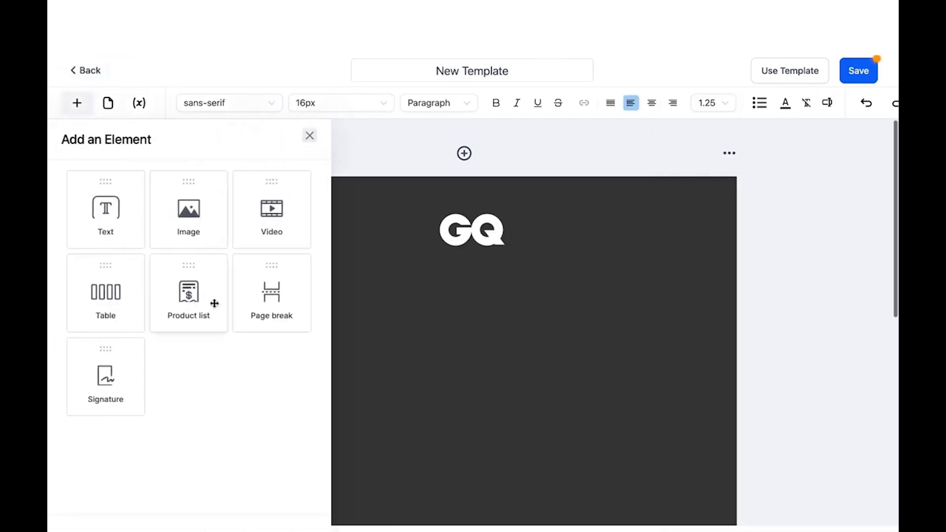
left_click_drag(215, 303, 486, 270)
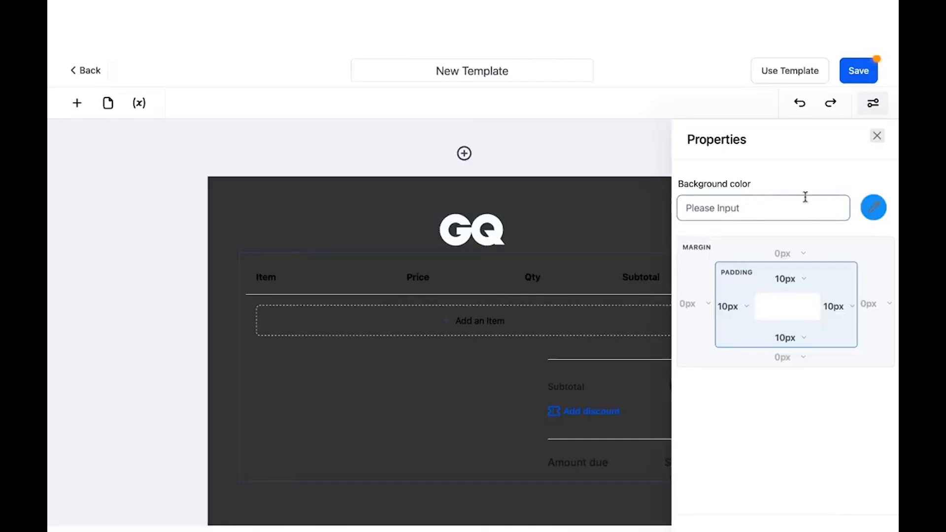
left_click(872, 207)
left_click(831, 389)
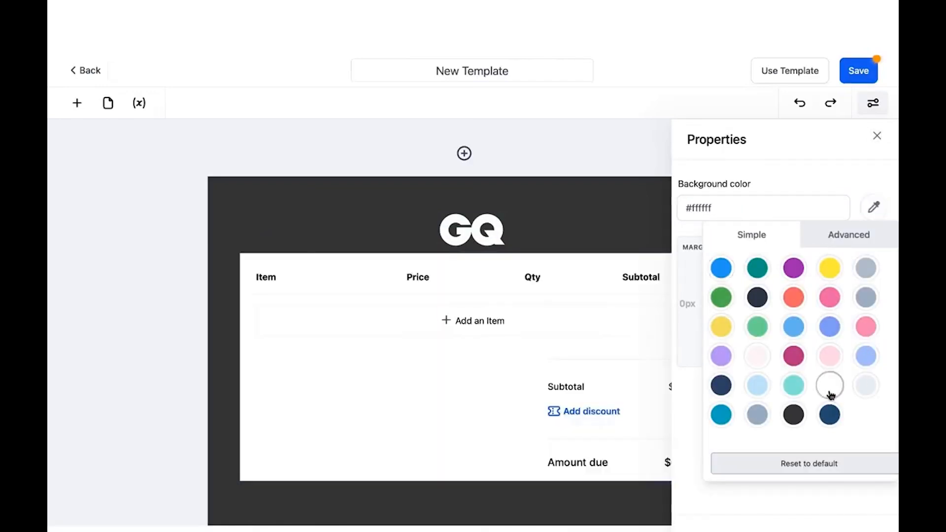
left_click(877, 137)
left_click(878, 138)
scroll(591, 256, "down", 3)
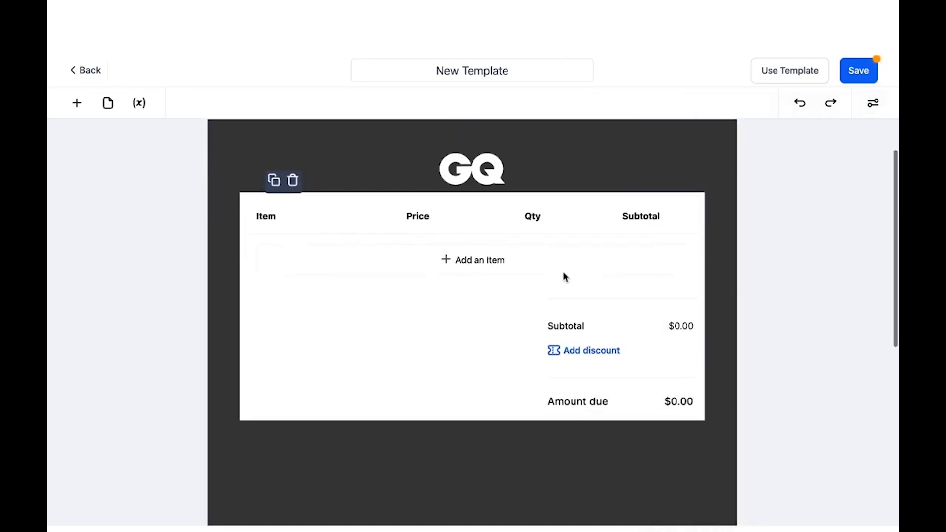
Add the Getting Started with Automation product at the $100 price to the product list
left_click(478, 245)
left_click(383, 311)
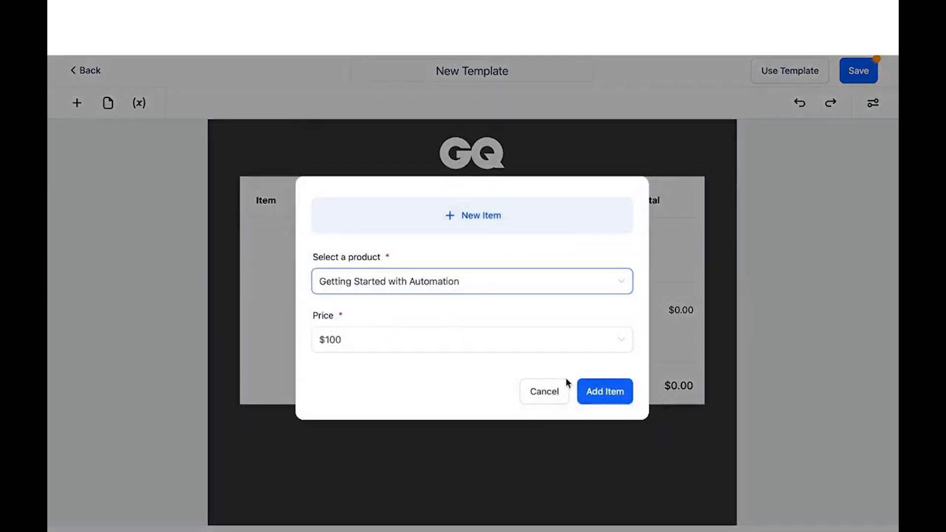
left_click(622, 392)
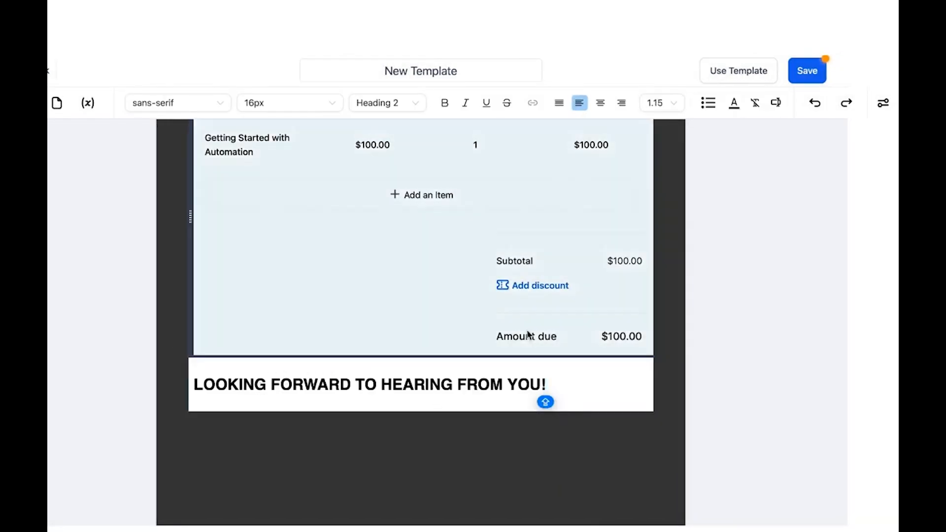
Rename the template as MARKETING AUTOMATION TEMPLATE and save it
scroll(501, 202, "up", 3)
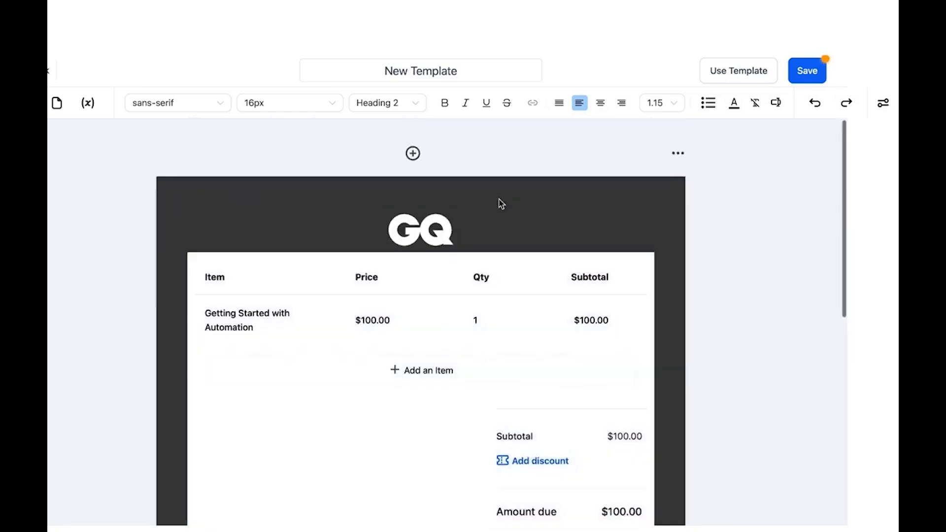
triple_click(421, 71)
key("BackSpace")
type("MARKETING ")
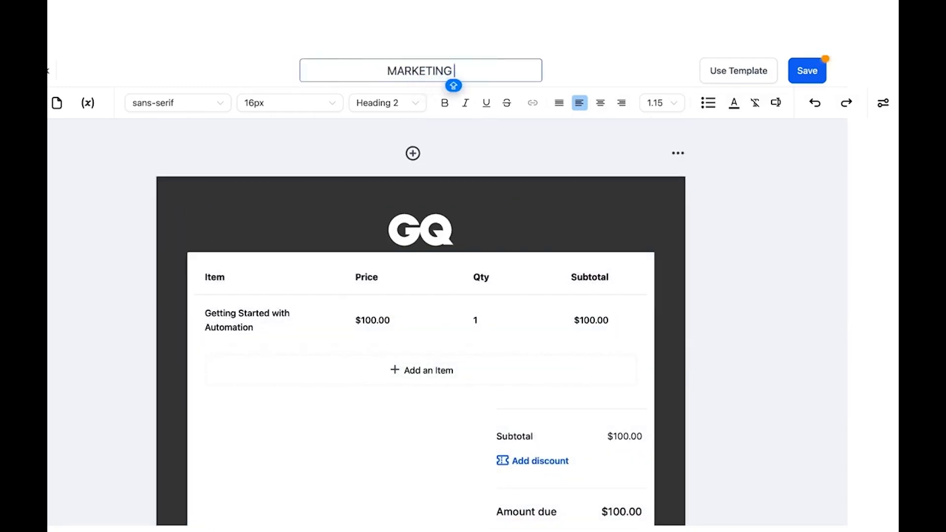
type("AUTOMATION ")
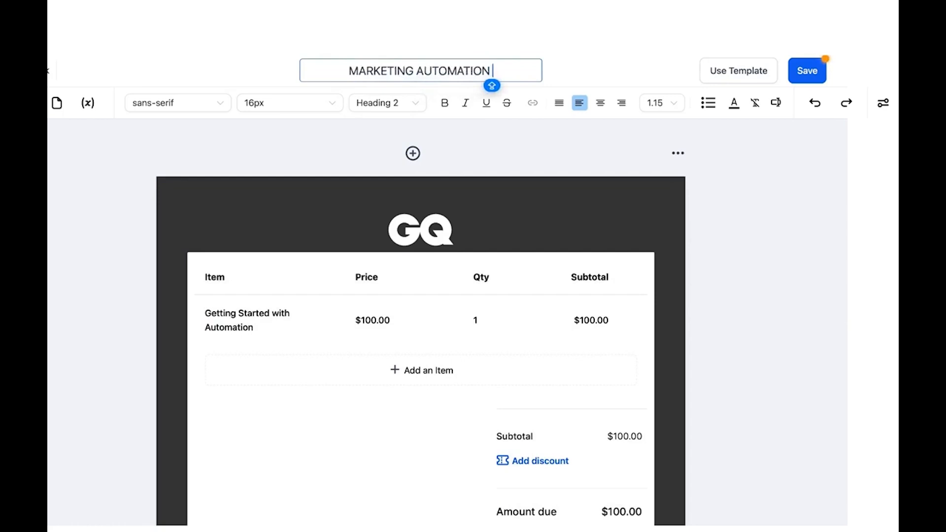
type("TEMPLATE")
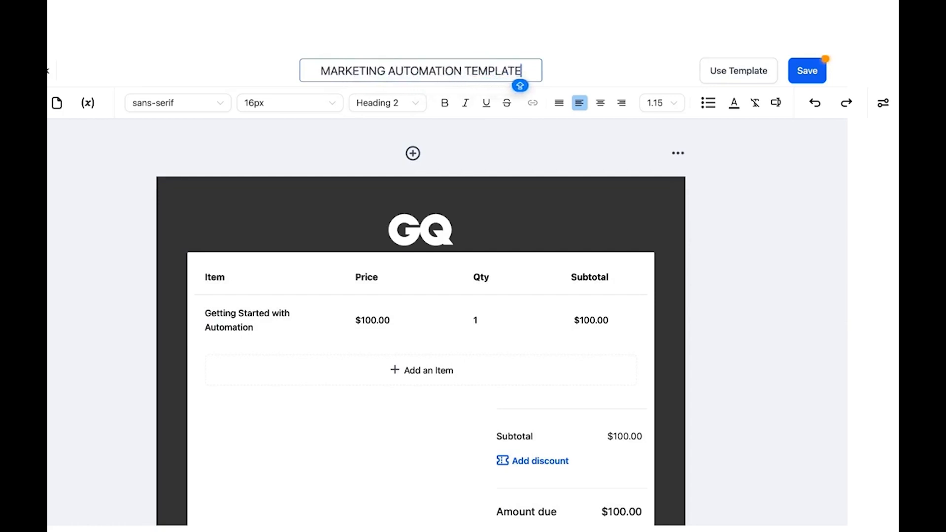
left_click(811, 72)
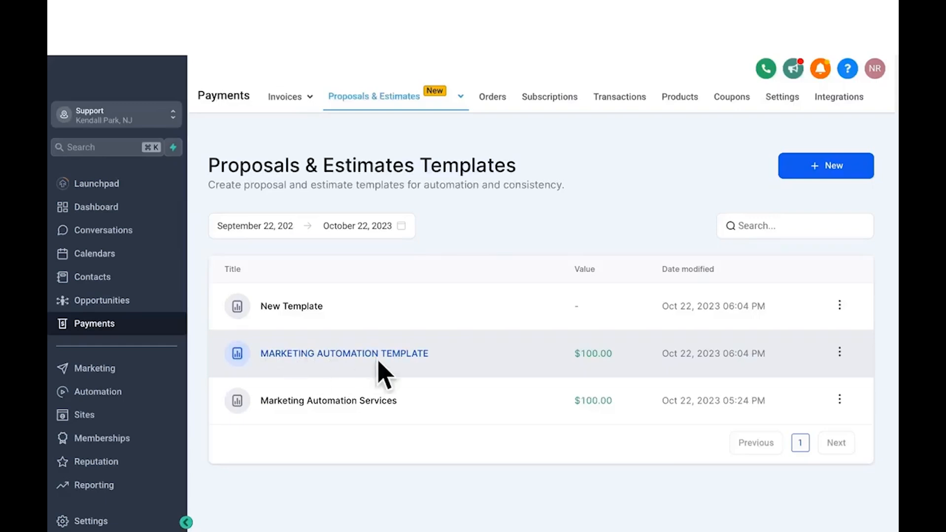
In the Proposals & Estimates customer notification settings, choose Pulse Marketing as the email template for received documents
left_click(385, 99)
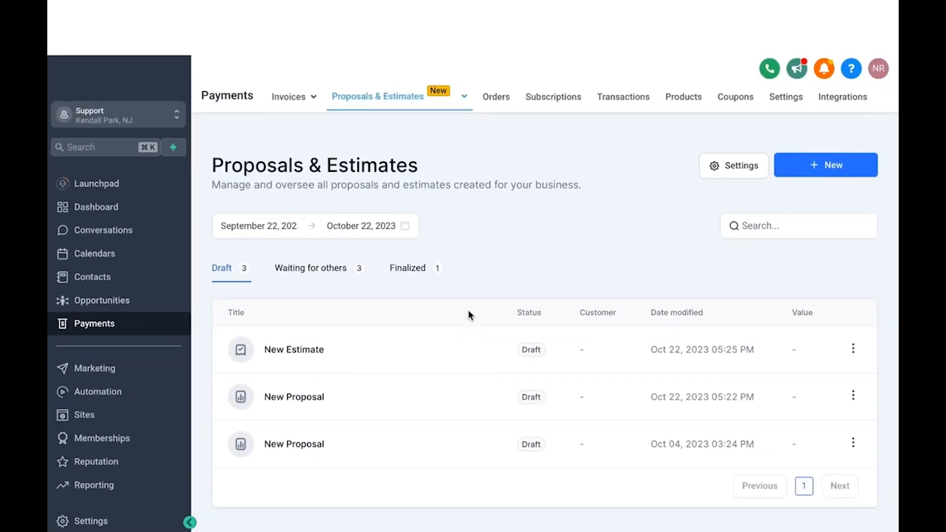
left_click(732, 160)
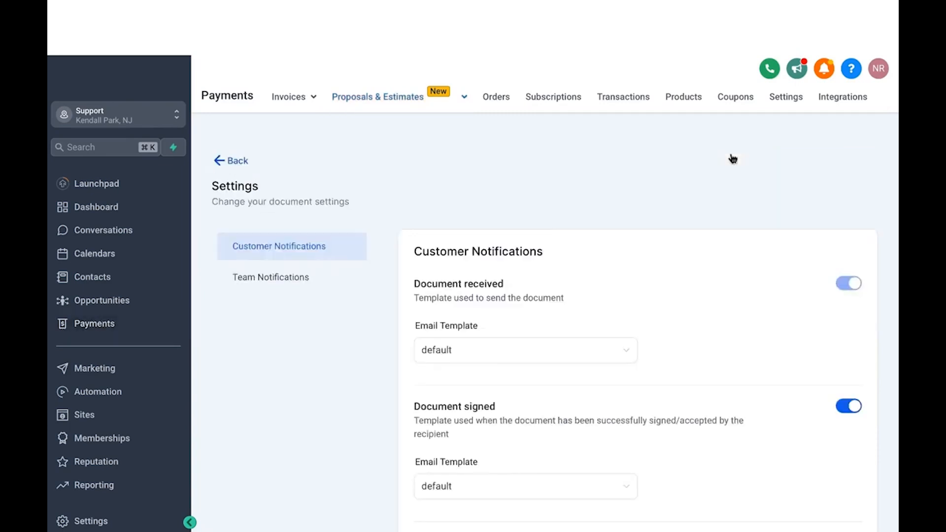
scroll(570, 218, "down", 1)
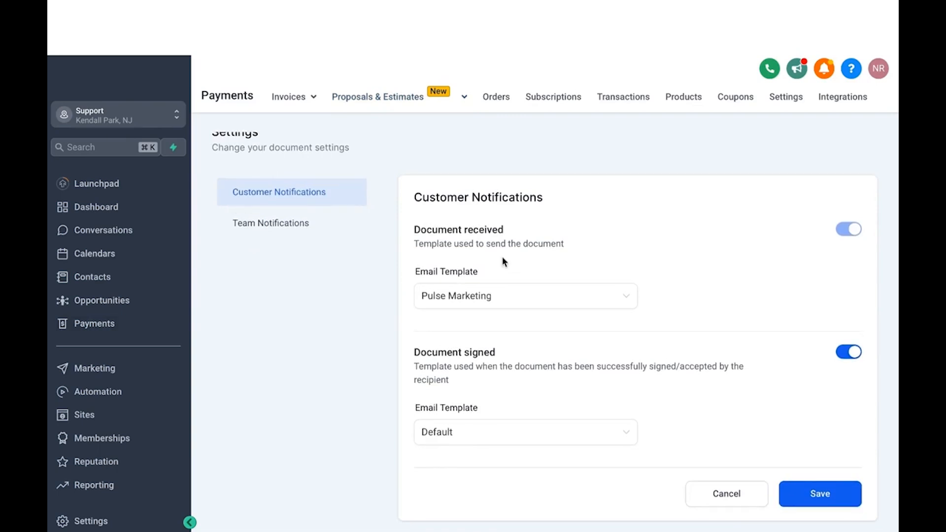
left_click(452, 298)
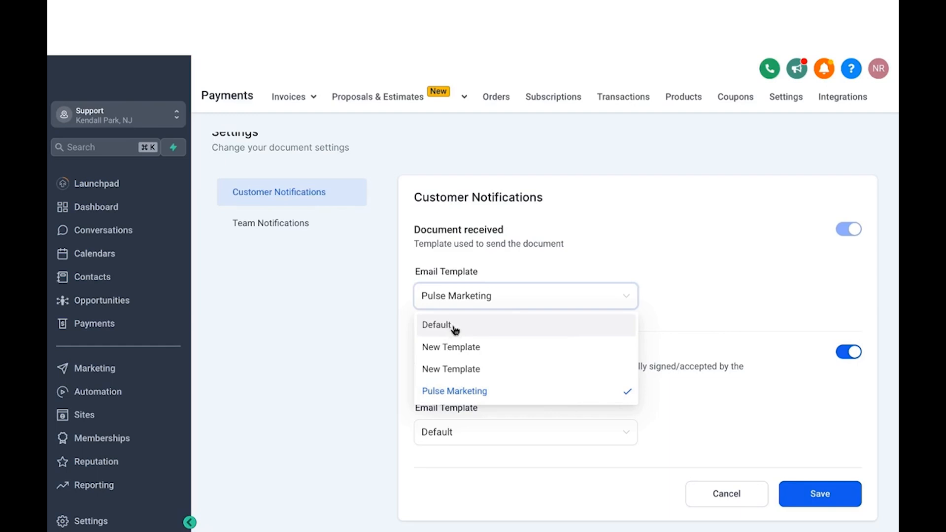
left_click(472, 398)
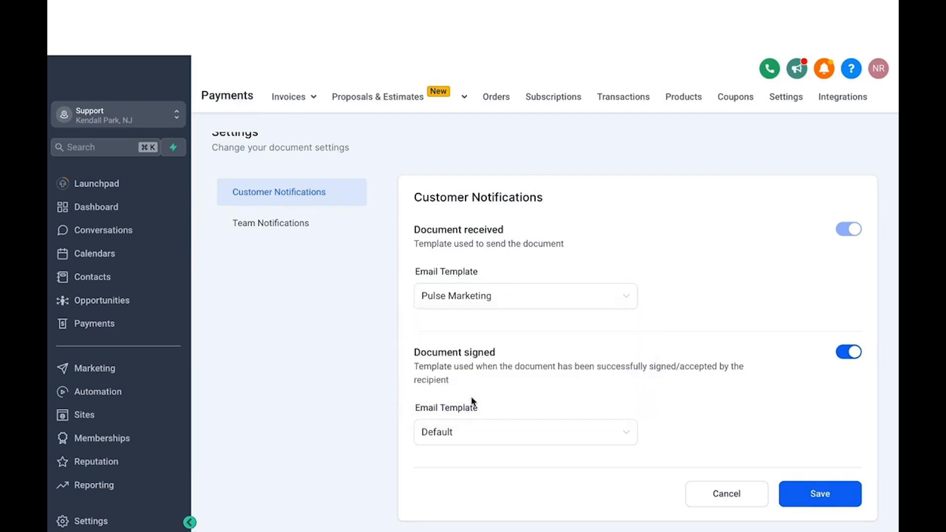
Set the customer email template for signed documents to Pulse Marketing, save, and view the team notification settings
left_click(457, 431)
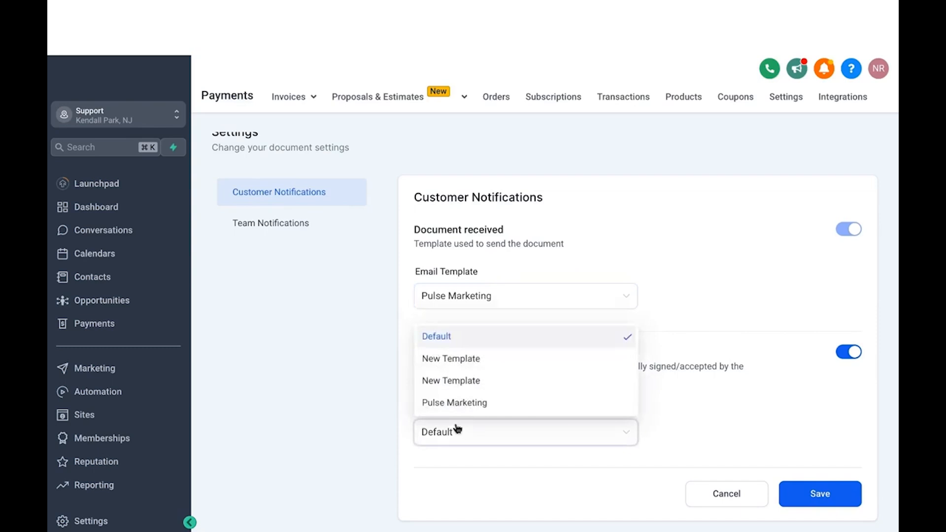
left_click(477, 404)
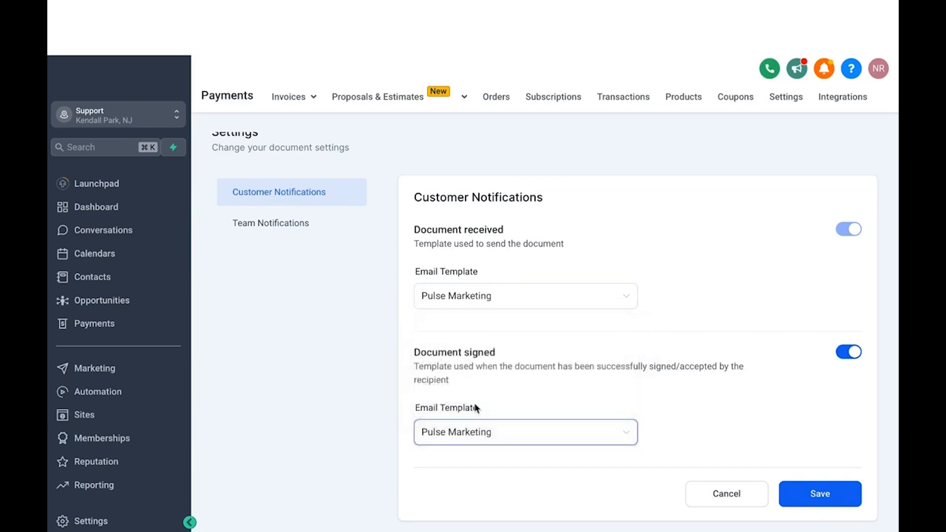
left_click(815, 497)
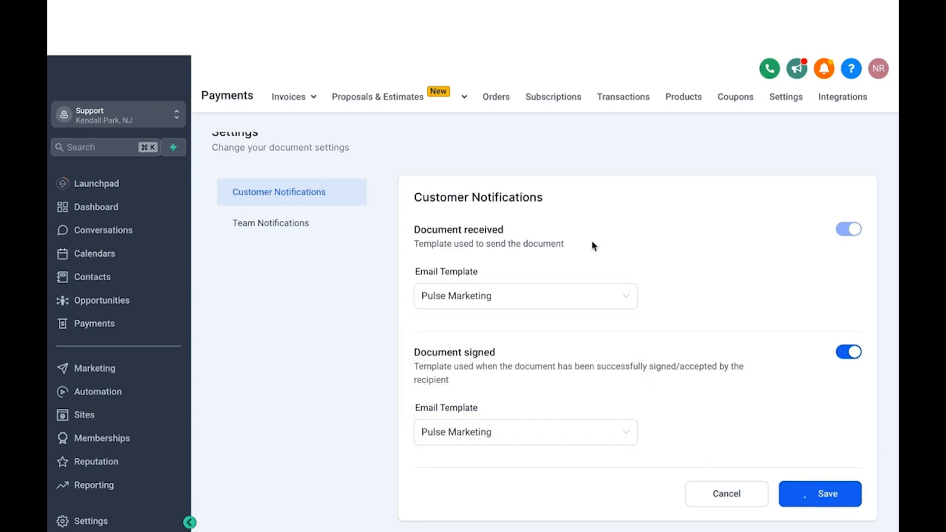
left_click(318, 226)
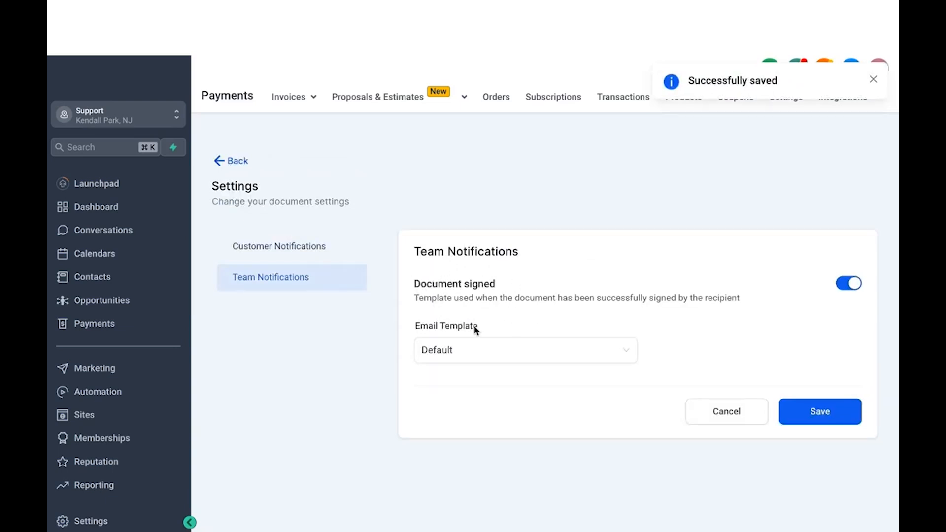
Create a proposal from MARKETING AUTOMATION TEMPLATE in the templates list and return to the proposals overview without sending it
mouse_move(385, 99)
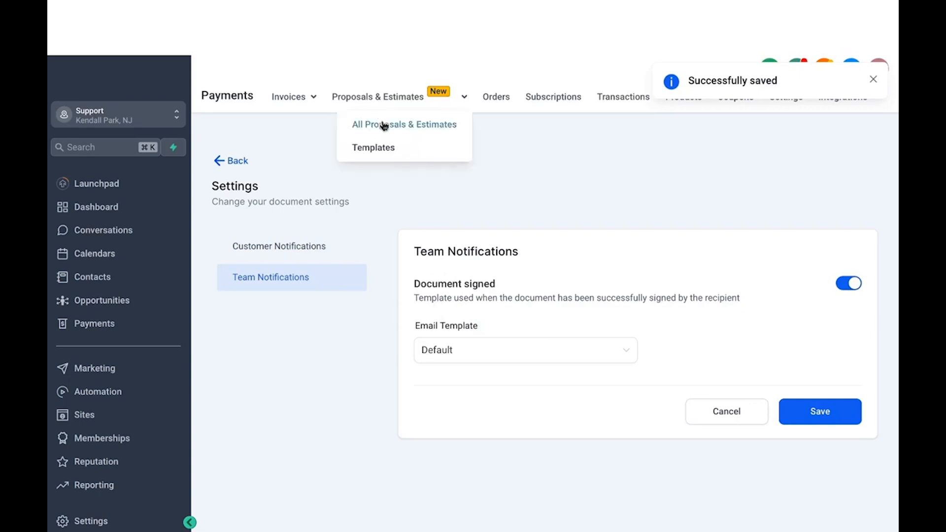
left_click(385, 126)
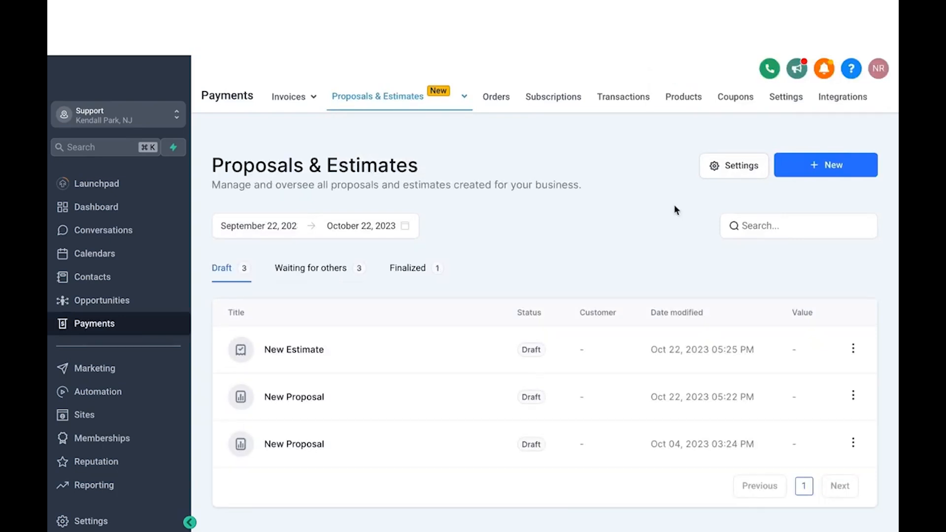
mouse_move(382, 100)
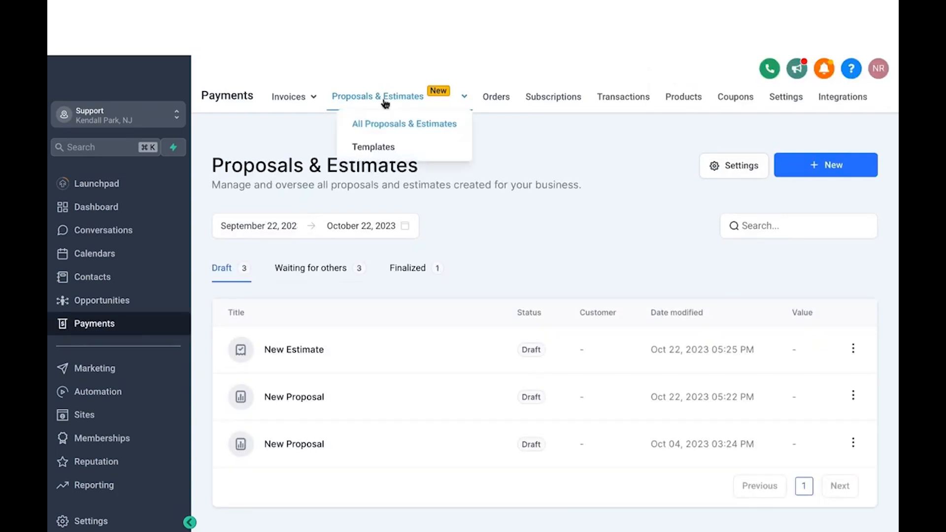
left_click(379, 147)
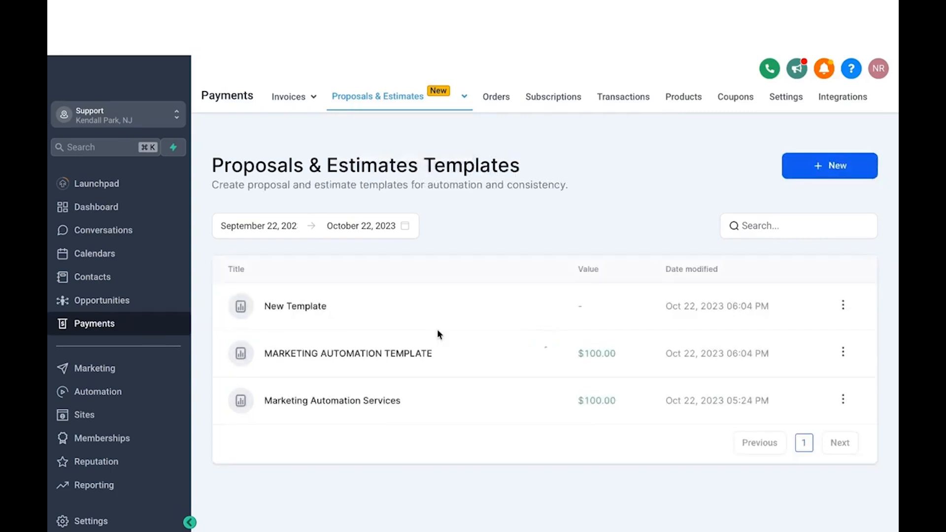
left_click(843, 352)
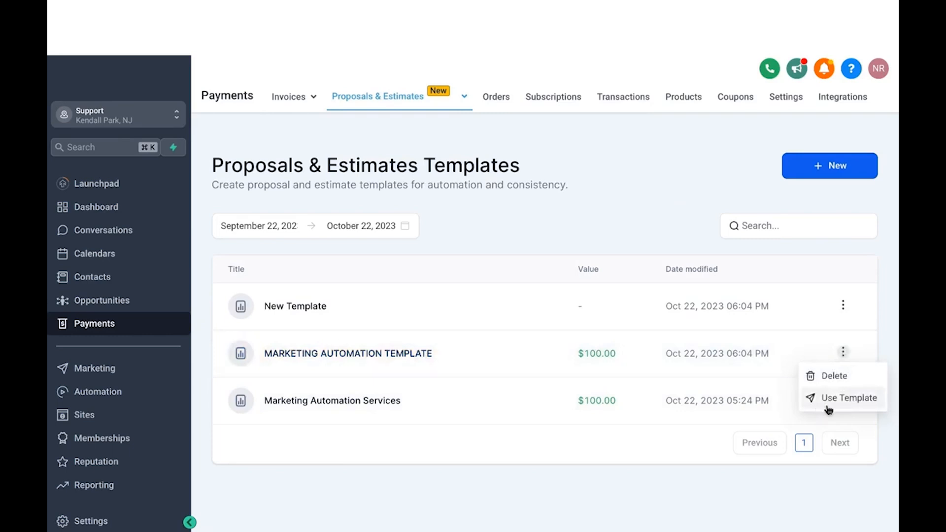
left_click(850, 400)
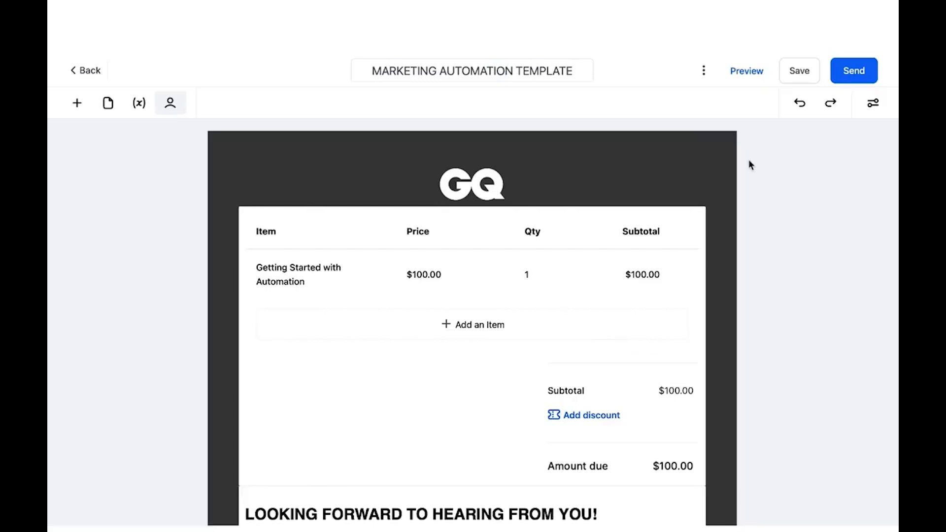
left_click(89, 72)
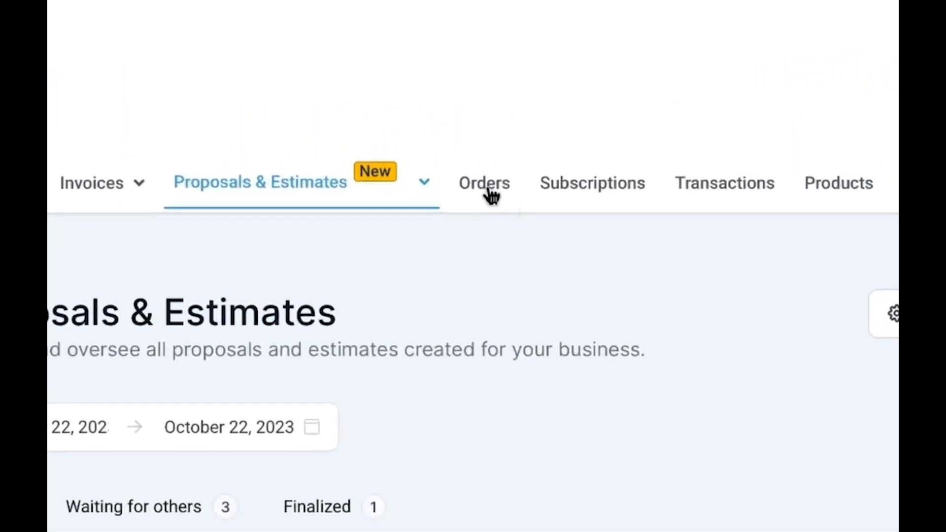
Review the Orders, Products, Subscriptions and Transactions pages of Payments
left_click(490, 193)
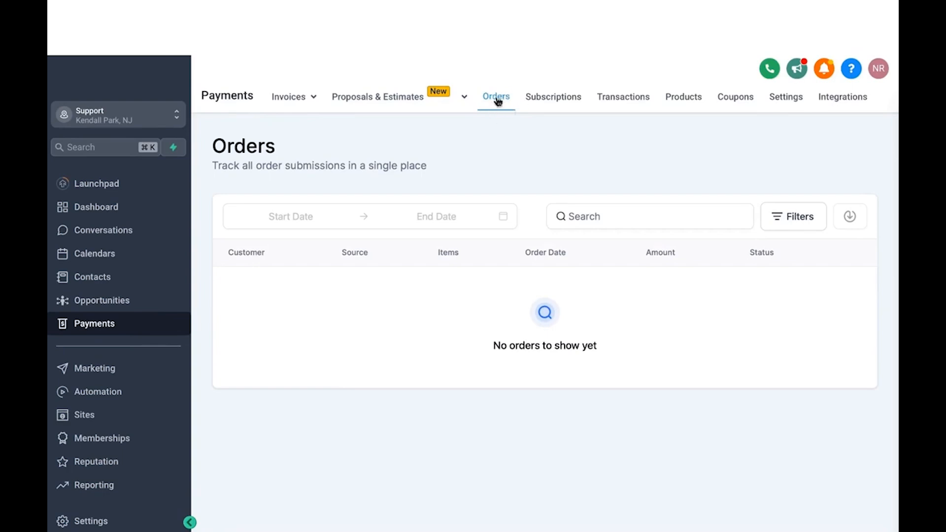
left_click(693, 95)
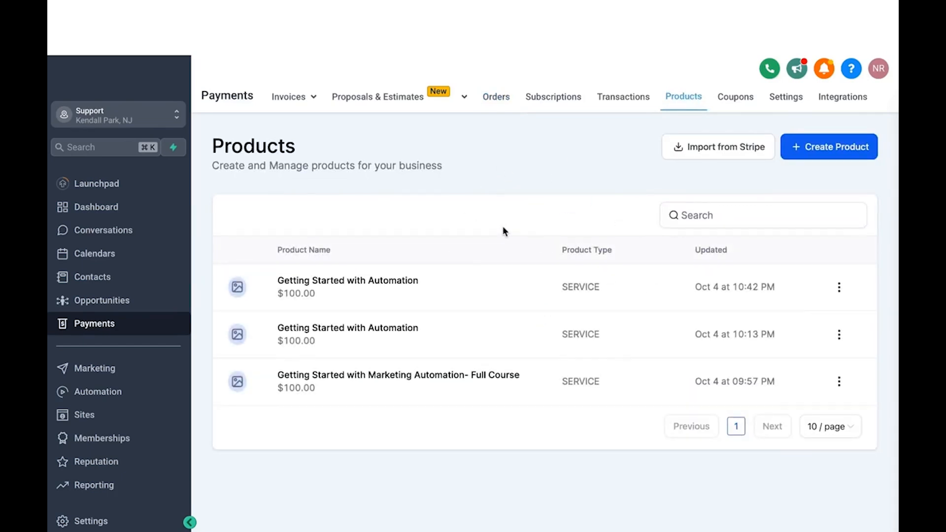
left_click(497, 101)
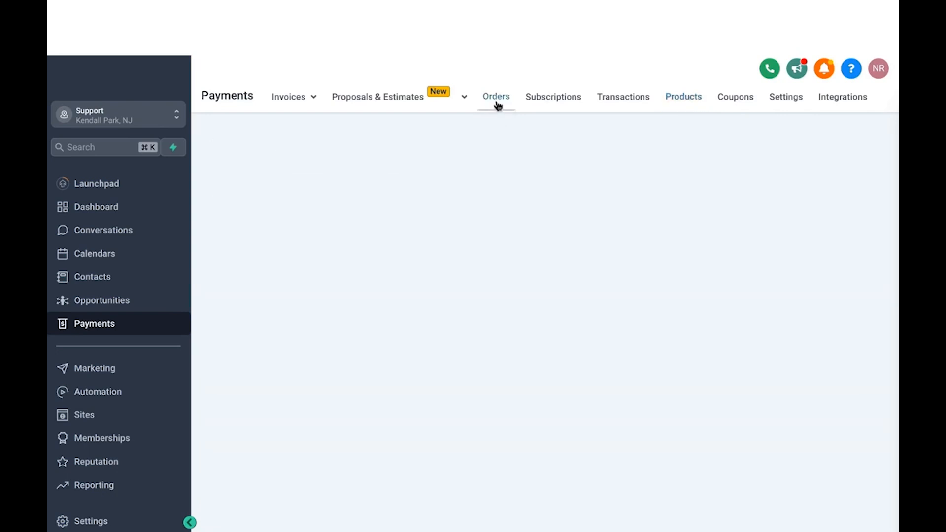
left_click(549, 97)
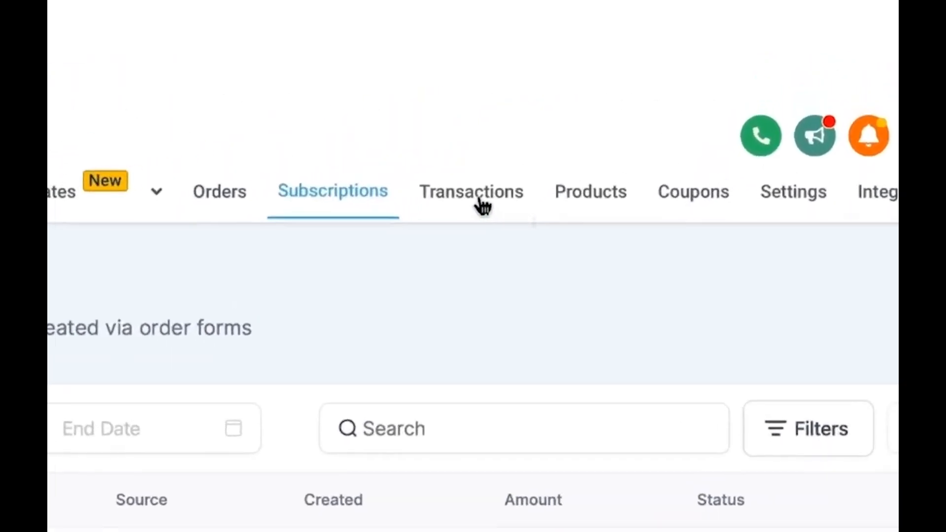
left_click(626, 100)
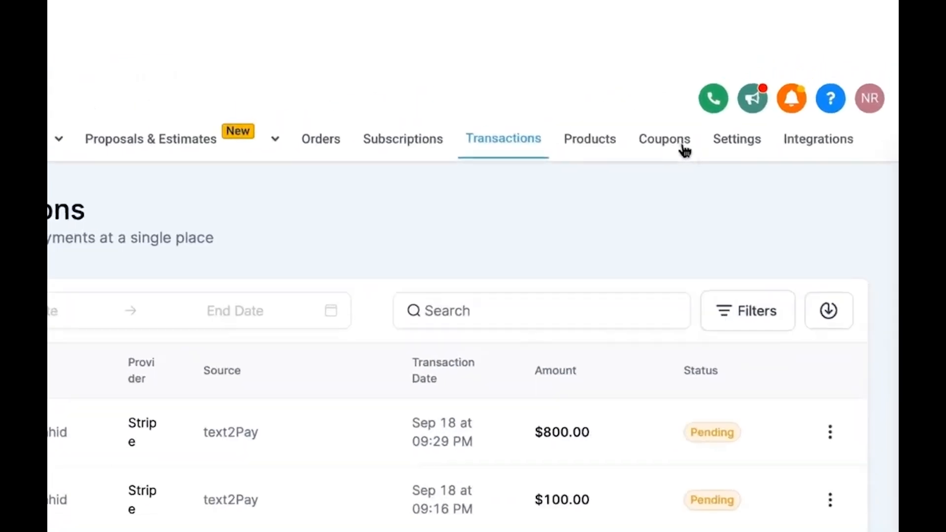
Start a new coupon named CHRISTMAS DISCOUNT with the coupon code CD20
left_click(736, 97)
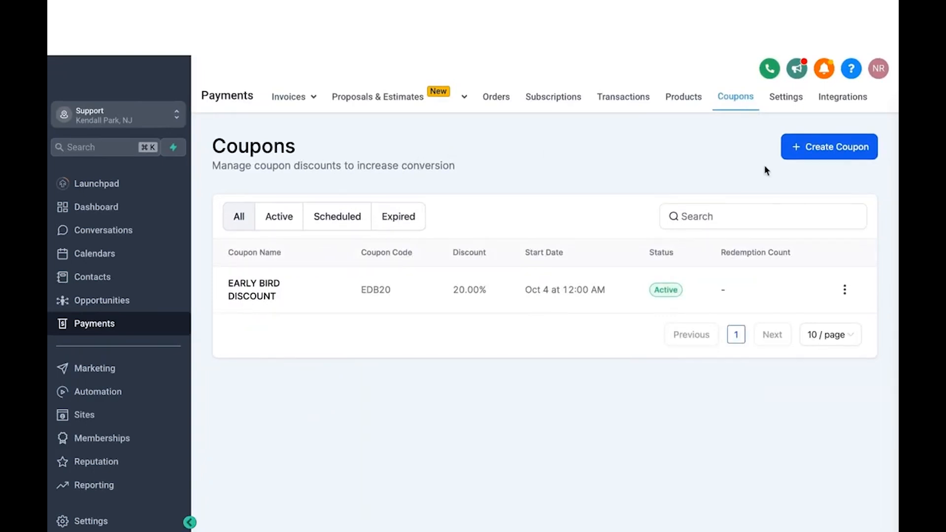
left_click(812, 154)
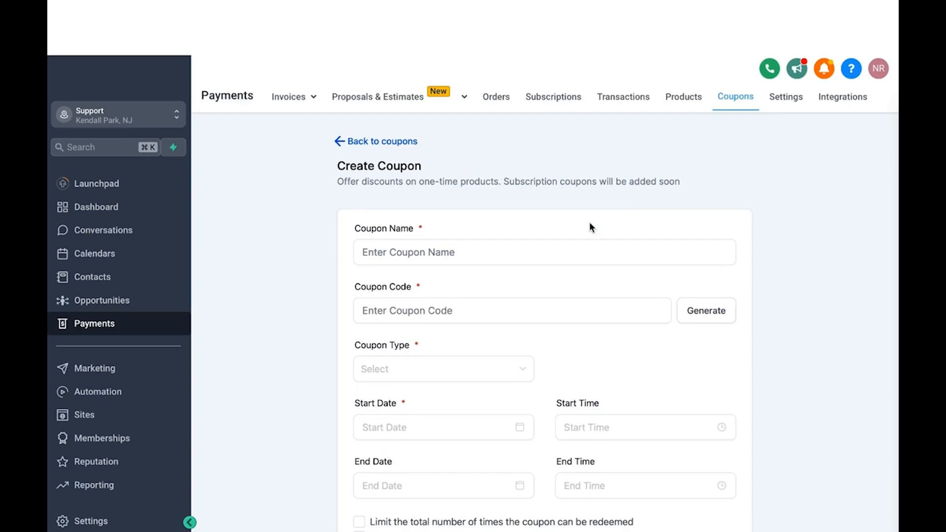
scroll(590, 227, "down", 2)
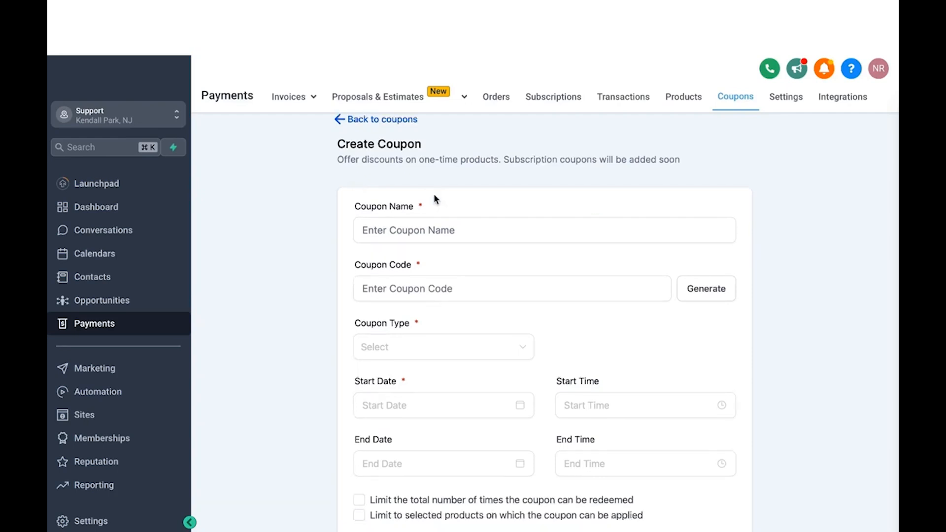
left_click(401, 200)
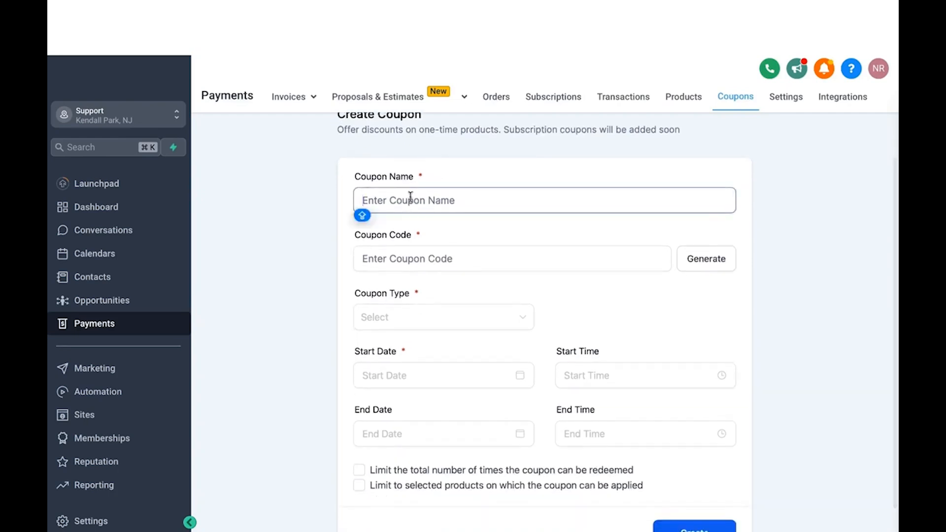
type("CHRISTMAS DISCOUNT")
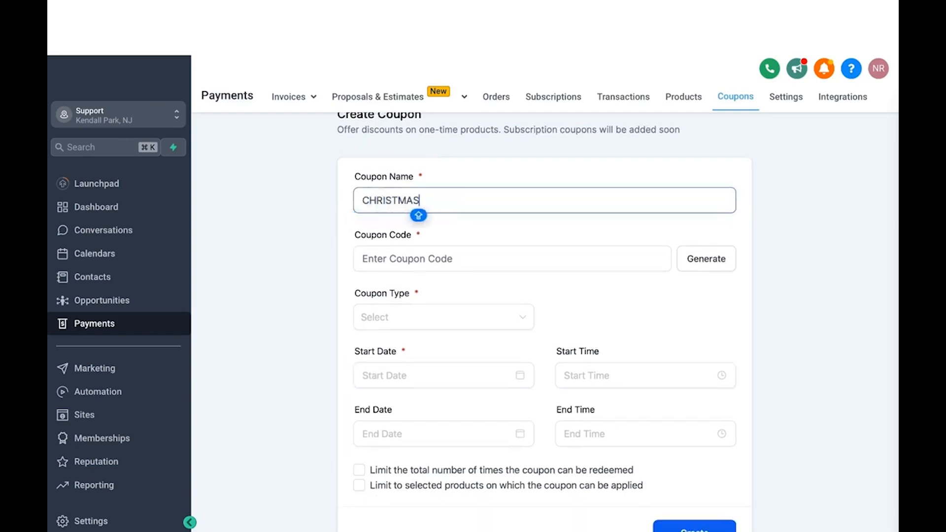
key("Tab")
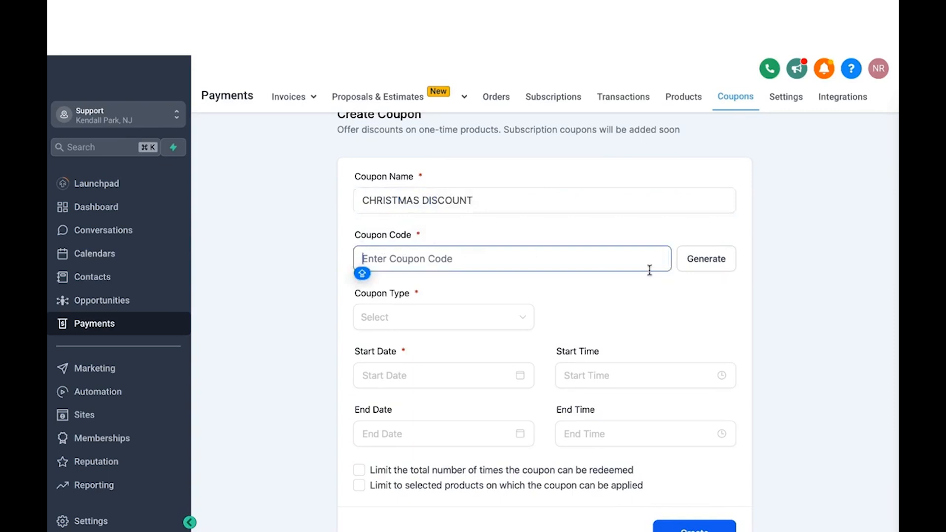
type("CD20")
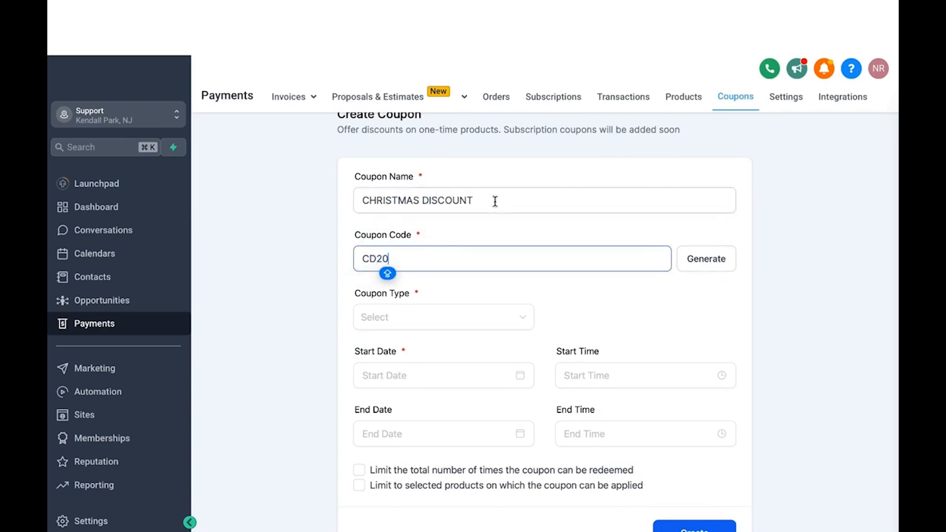
Set the coupon type to Percentage Coupon with a 20% discount offered
scroll(495, 202, "down", 1)
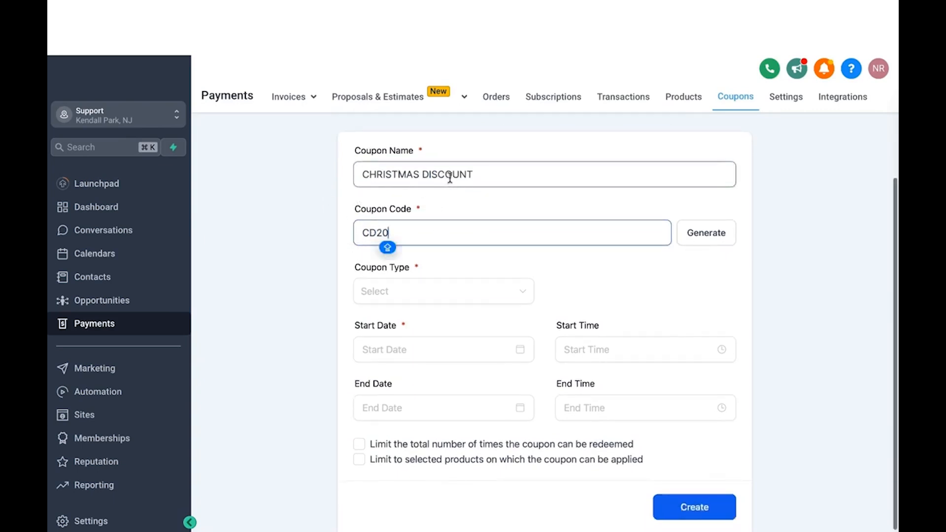
left_click(410, 293)
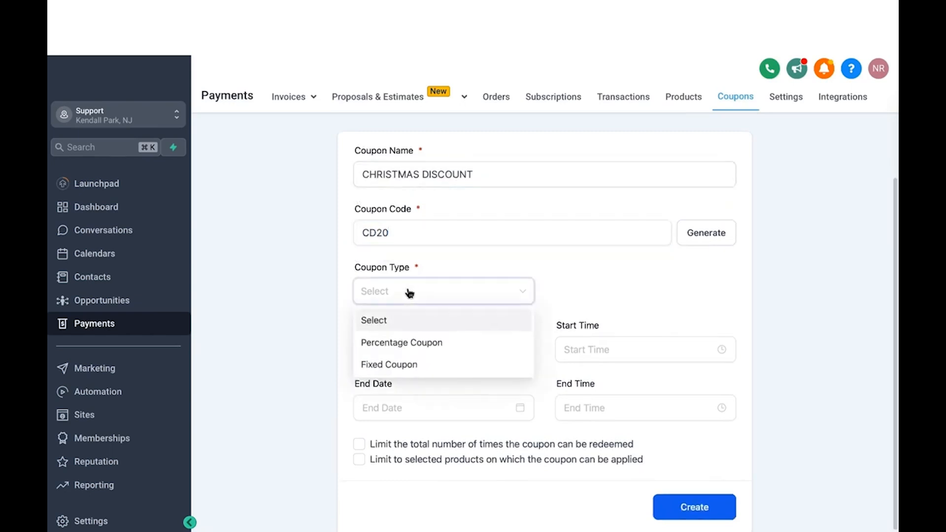
left_click(395, 349)
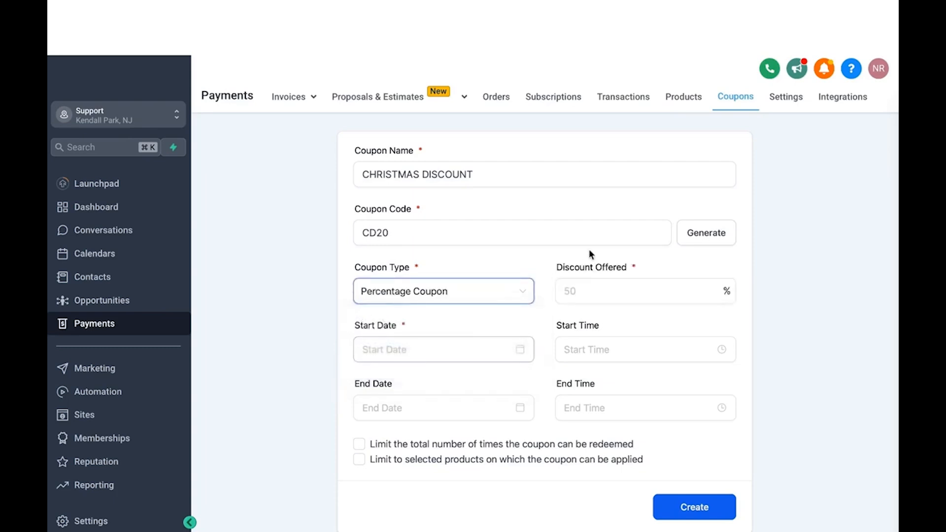
left_click(585, 293)
type("20")
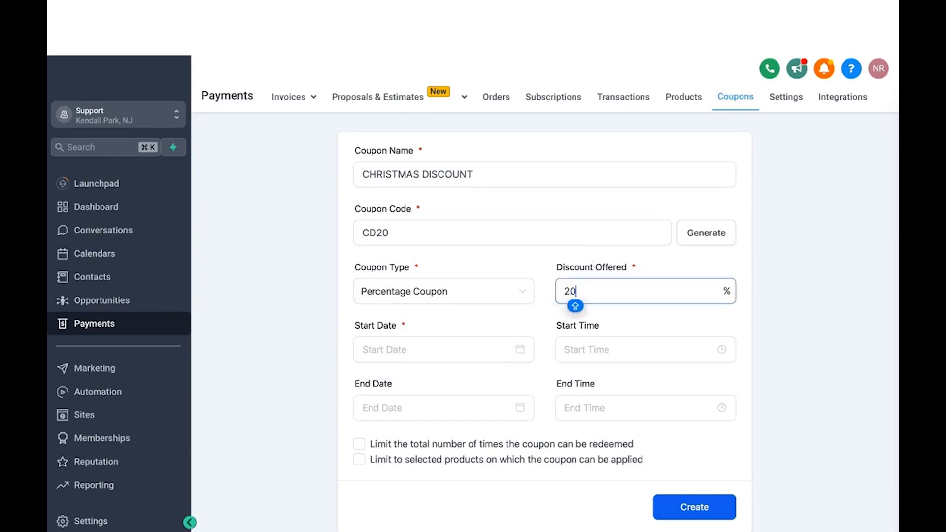
left_click(451, 312)
Set the coupon's start date to October 22, 2023 and limit its total redemptions to 50
scroll(451, 312, "down", 1)
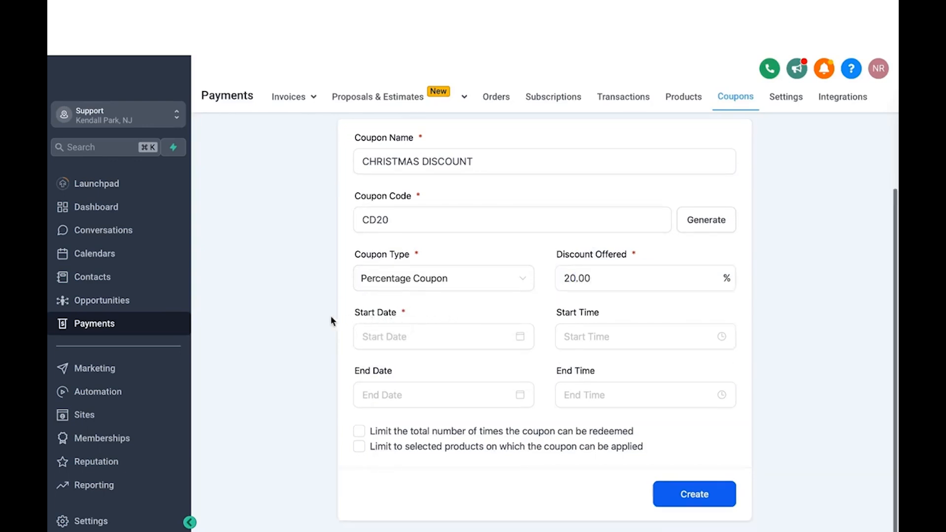
left_click(388, 335)
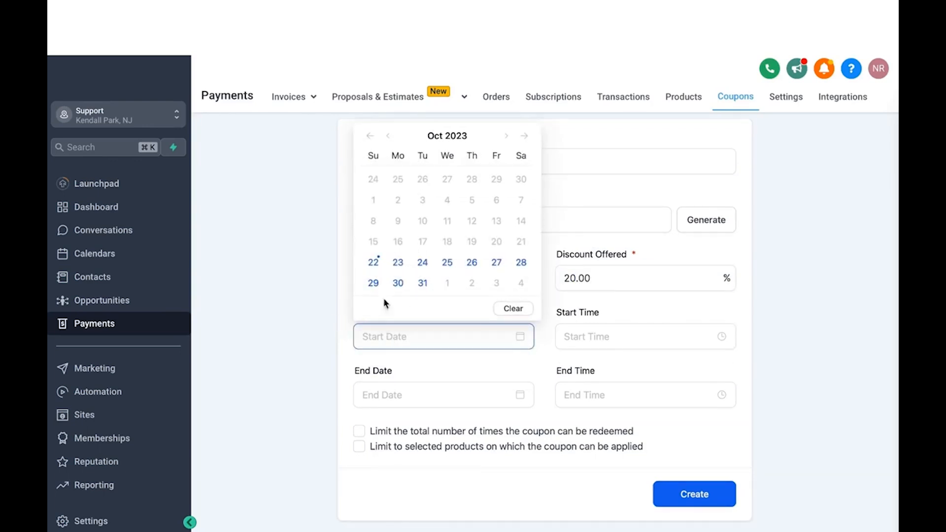
left_click(375, 265)
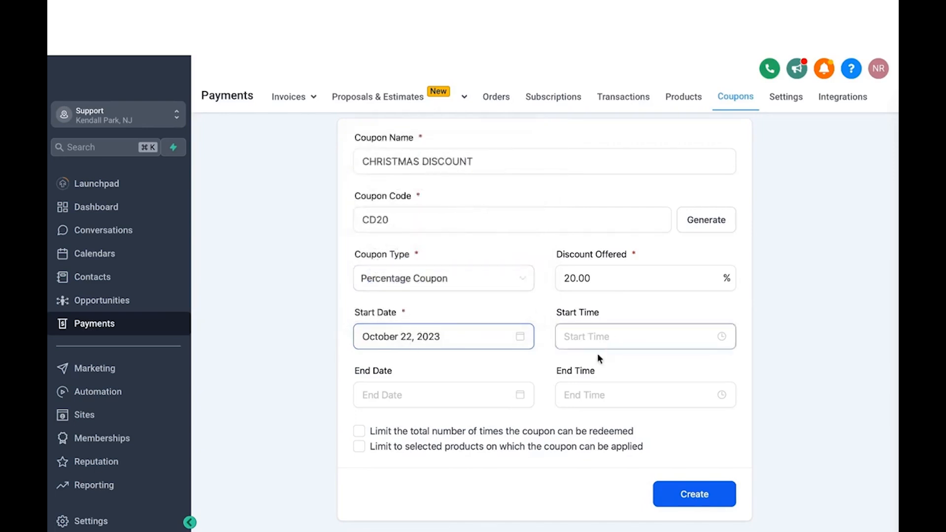
left_click(361, 435)
scroll(468, 371, "down", 1)
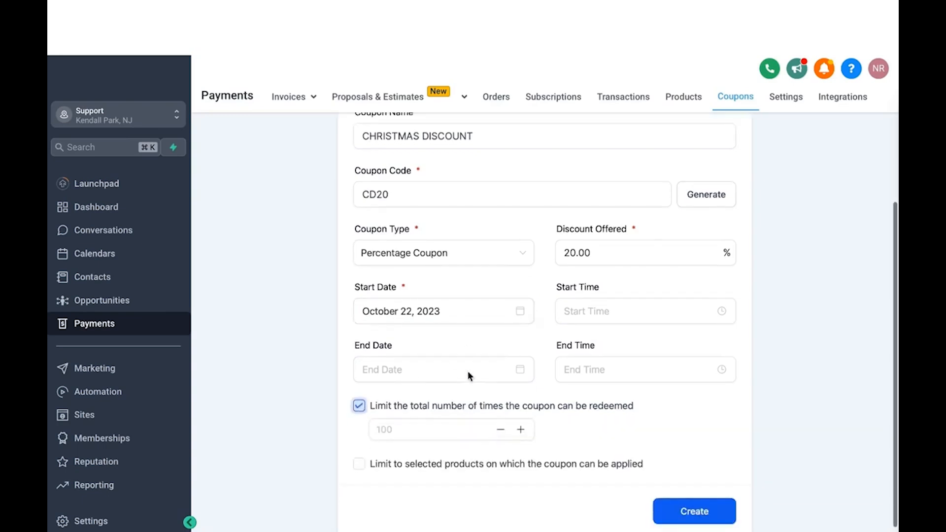
left_click(413, 428)
type("50")
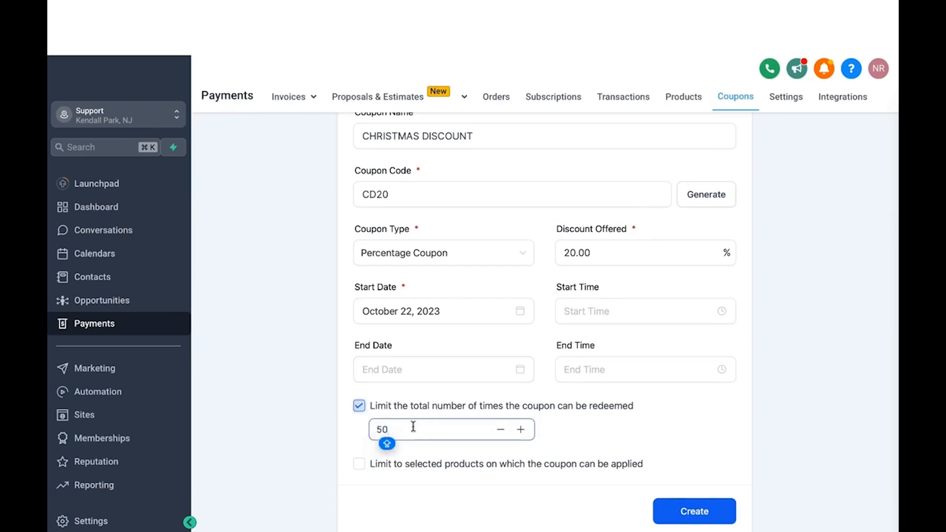
Limit the coupon to the first Getting Started with Automation product and create the coupon
scroll(413, 427, "down", 1)
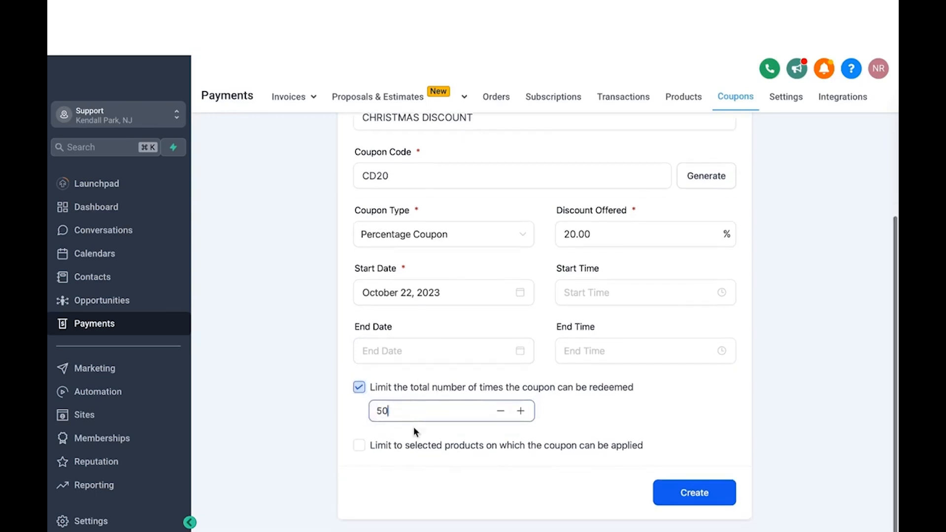
left_click(361, 447)
scroll(363, 416, "down", 2)
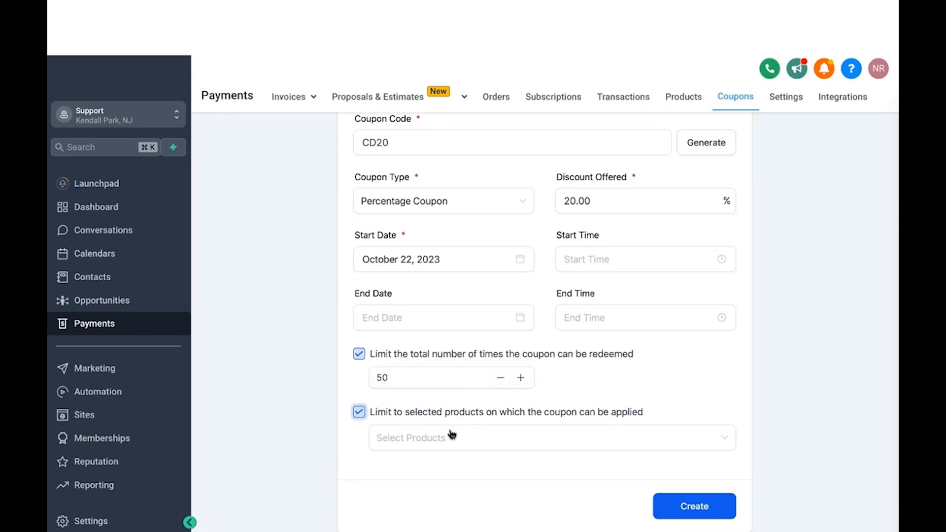
left_click(448, 437)
scroll(459, 440, "down", 1)
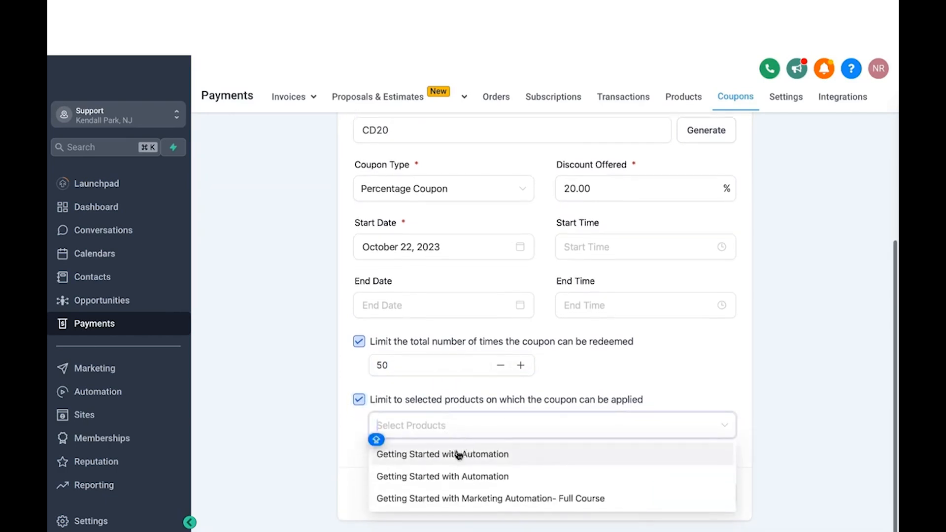
left_click(458, 453)
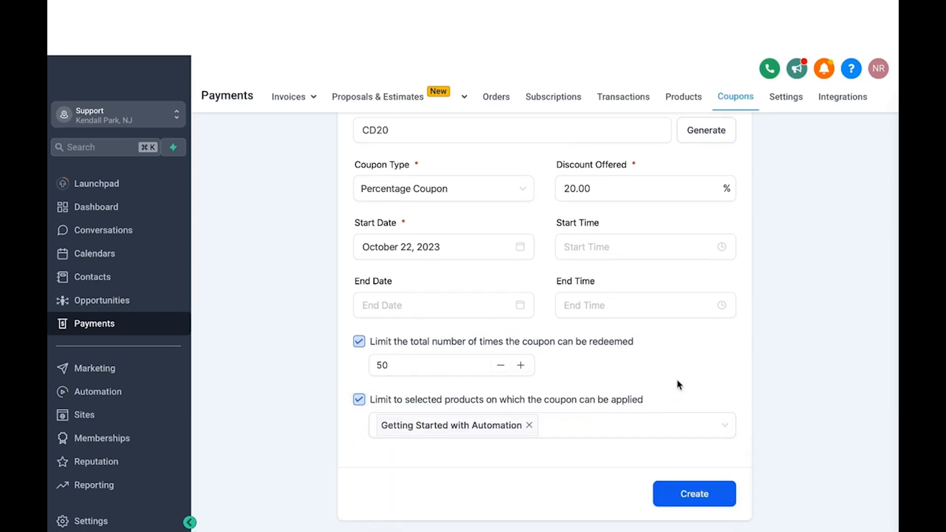
scroll(684, 343, "up", 2)
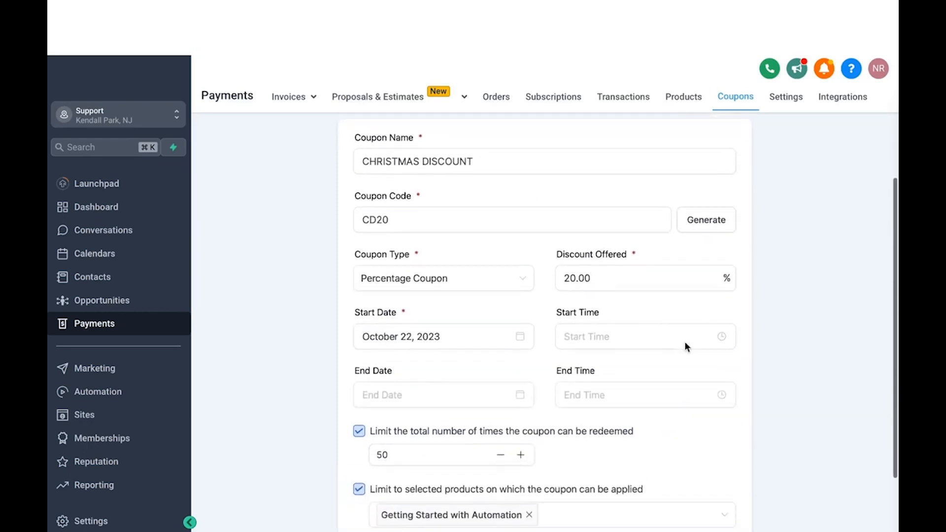
scroll(684, 342, "down", 2)
left_click(698, 496)
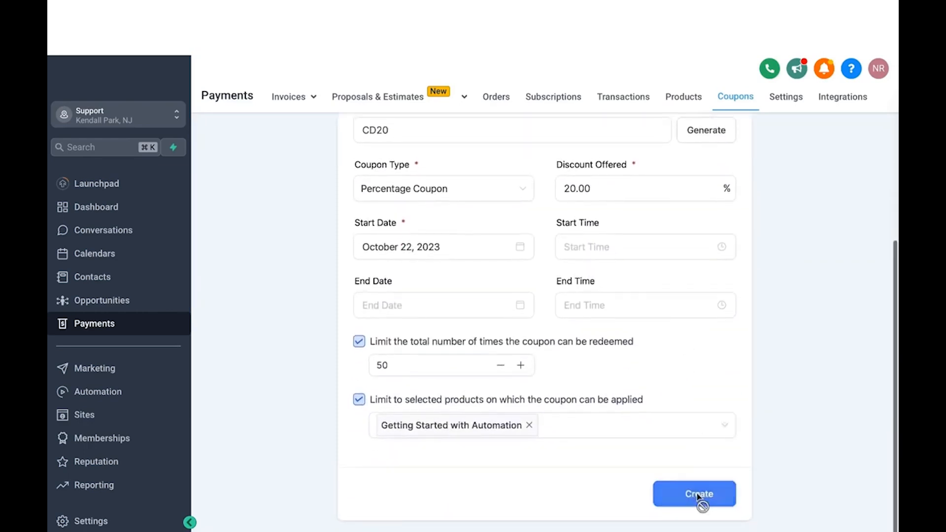